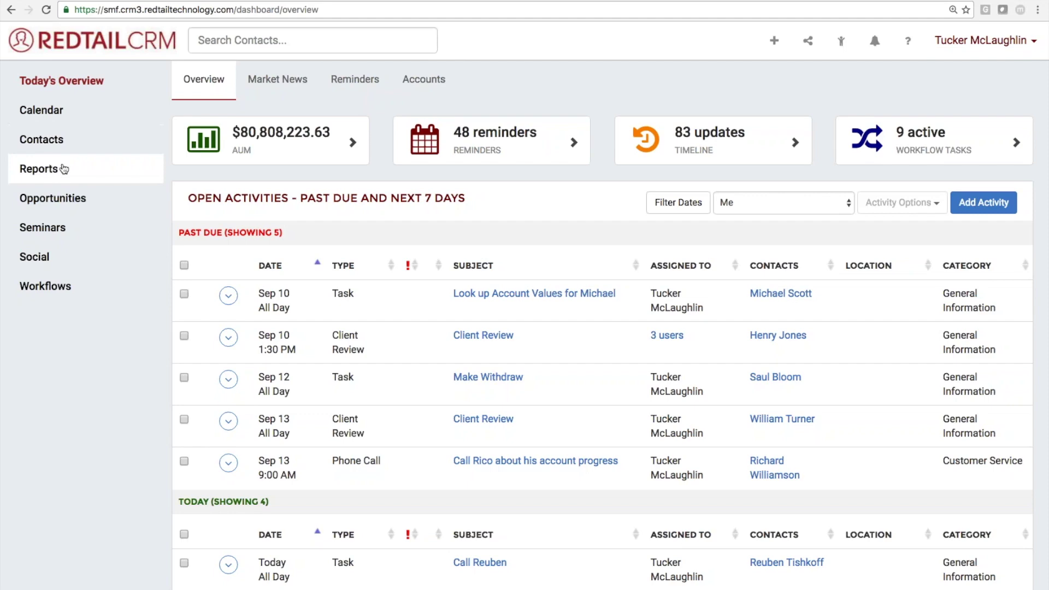
Open the Contacts By RMD report from the contact reports
left_click(57, 173)
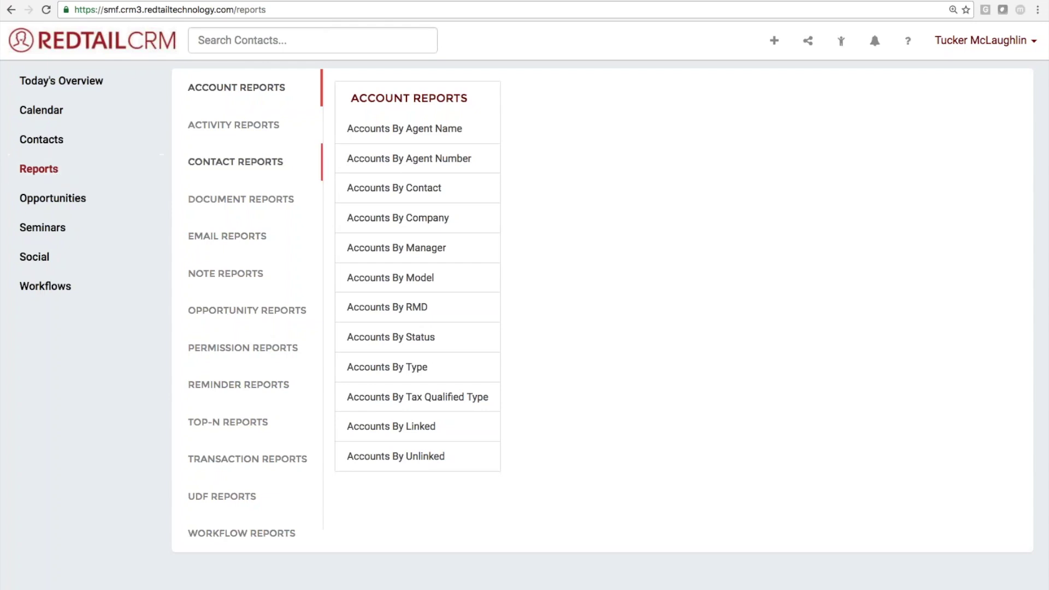
left_click(210, 164)
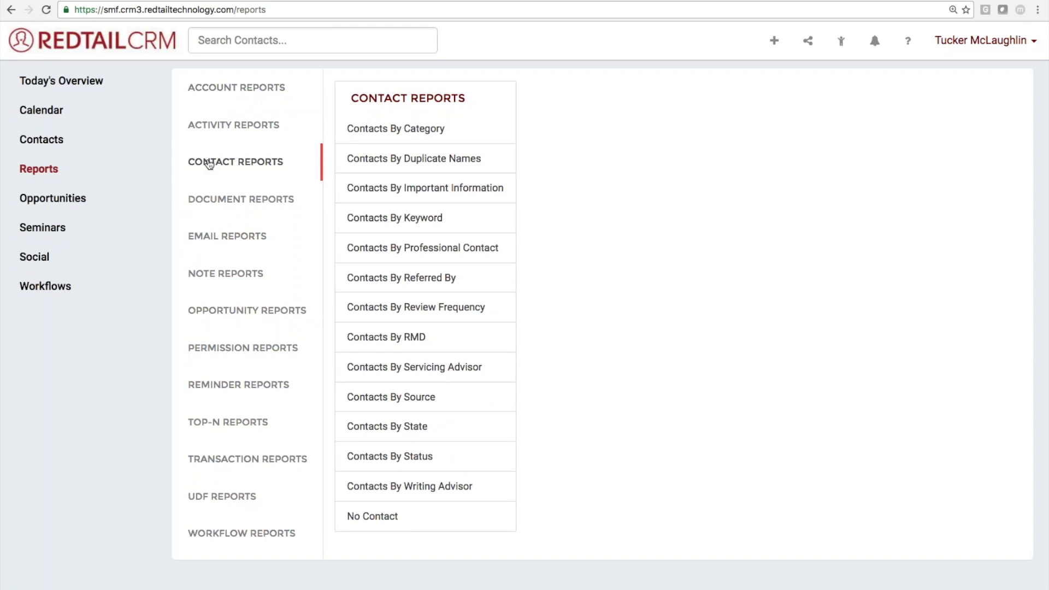
left_click(417, 337)
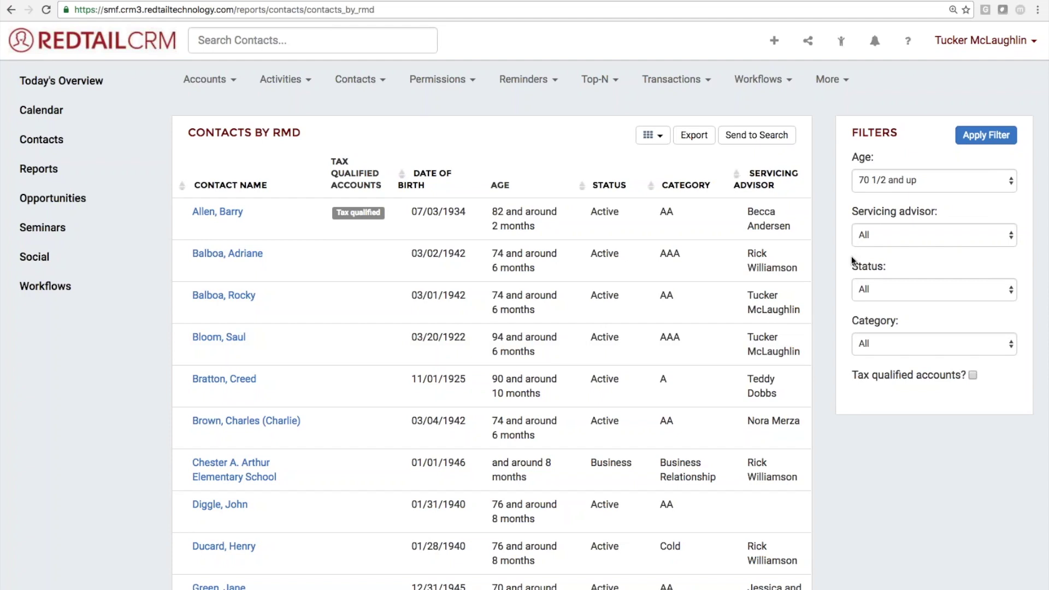
Filter the Contacts By RMD report to contacts aged 59 1/2 and up
left_click(957, 184)
left_click(911, 181)
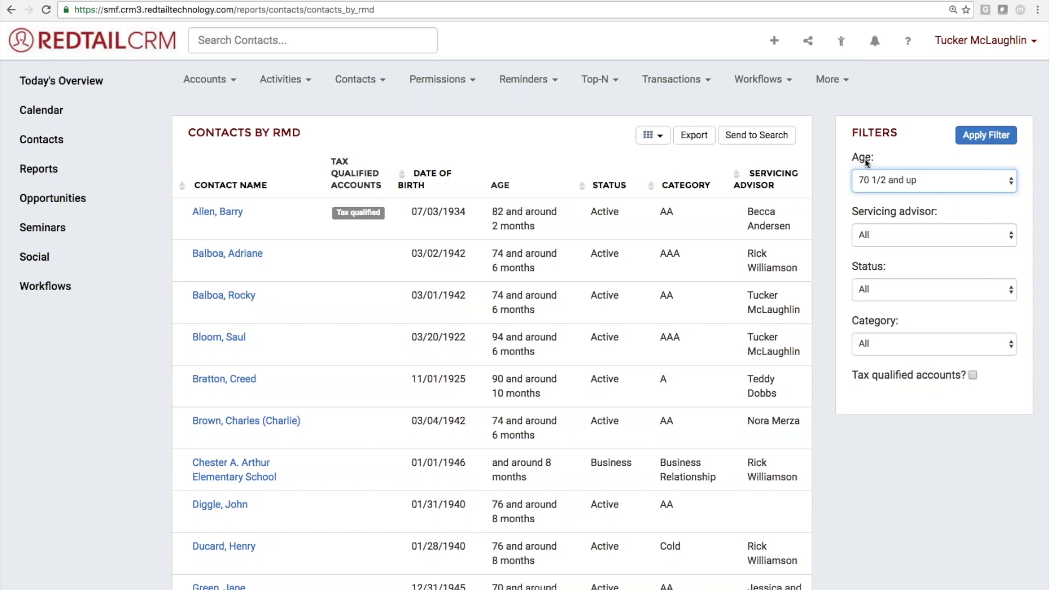
left_click(973, 141)
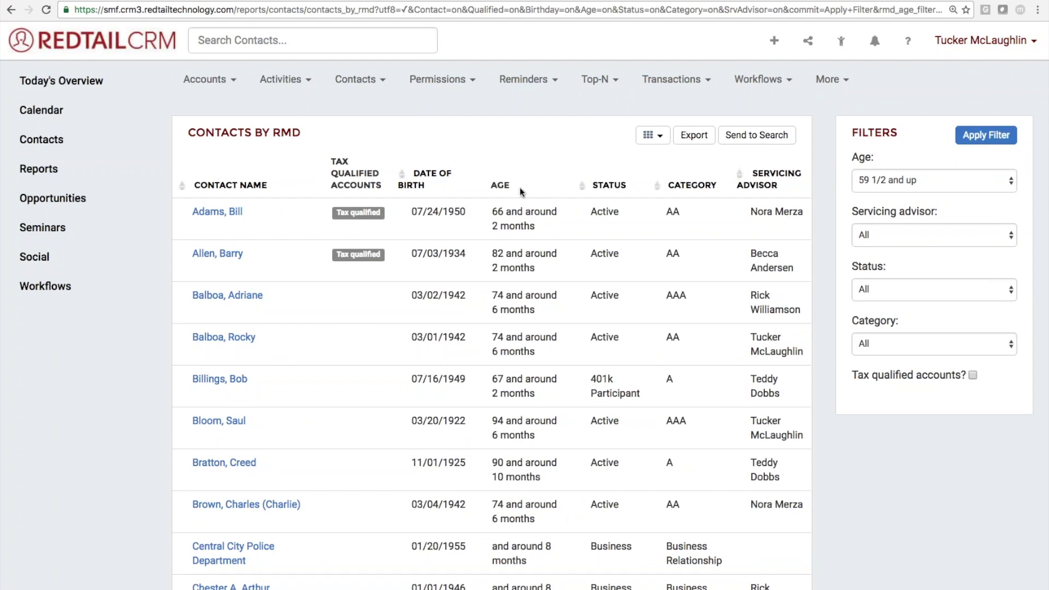
Try sorting the contacts by status, and filter the original list to those with tax qualified accounts
left_click(608, 186)
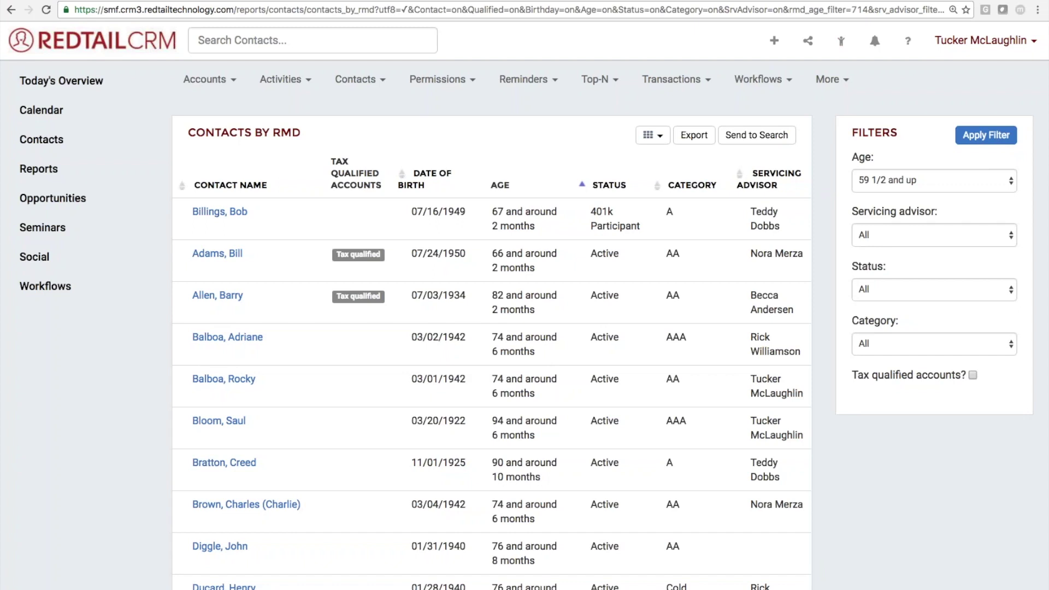
scroll(972, 377, "left", 5)
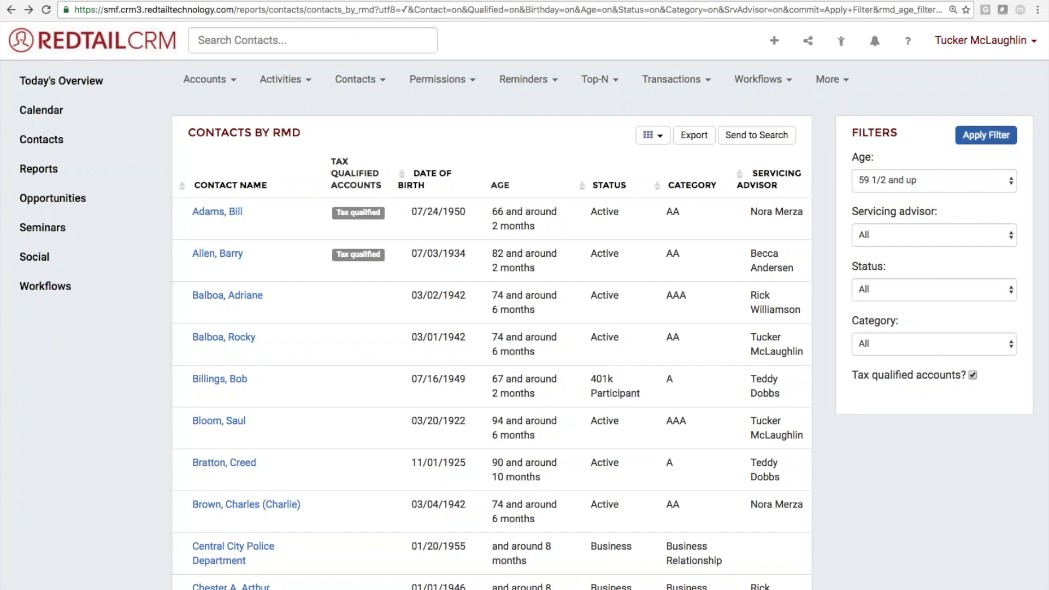
left_click(998, 142)
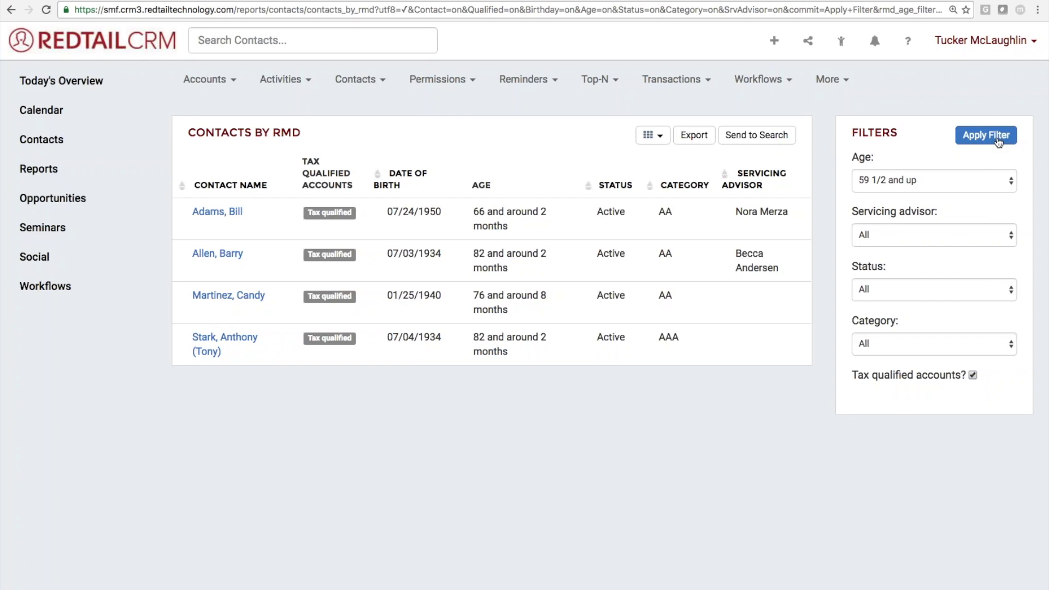
Open the Accounts By RMD report and look at the choices for filtering by tax qualified type
left_click(70, 168)
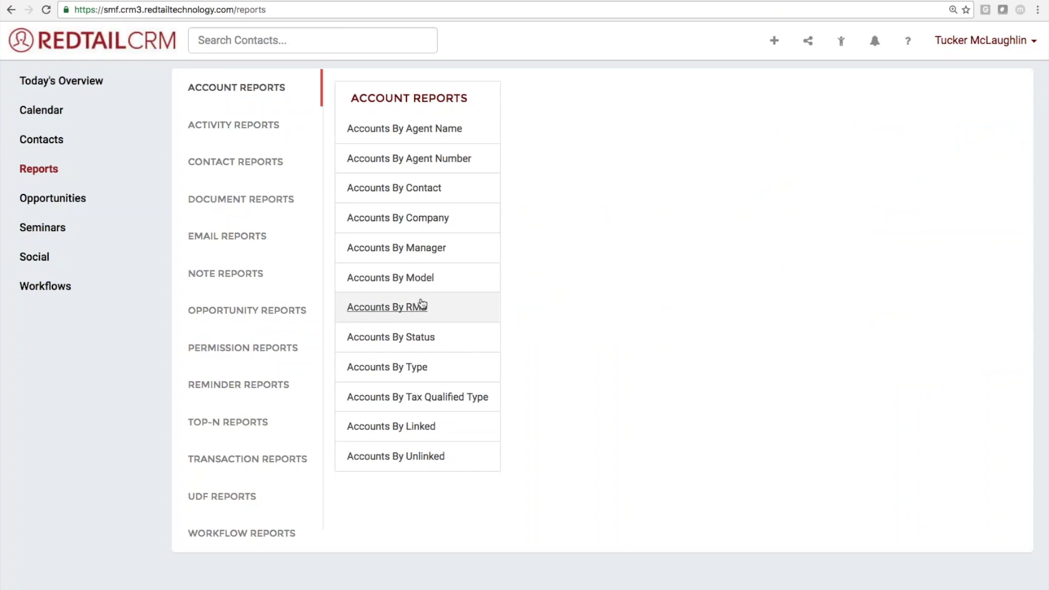
left_click(401, 309)
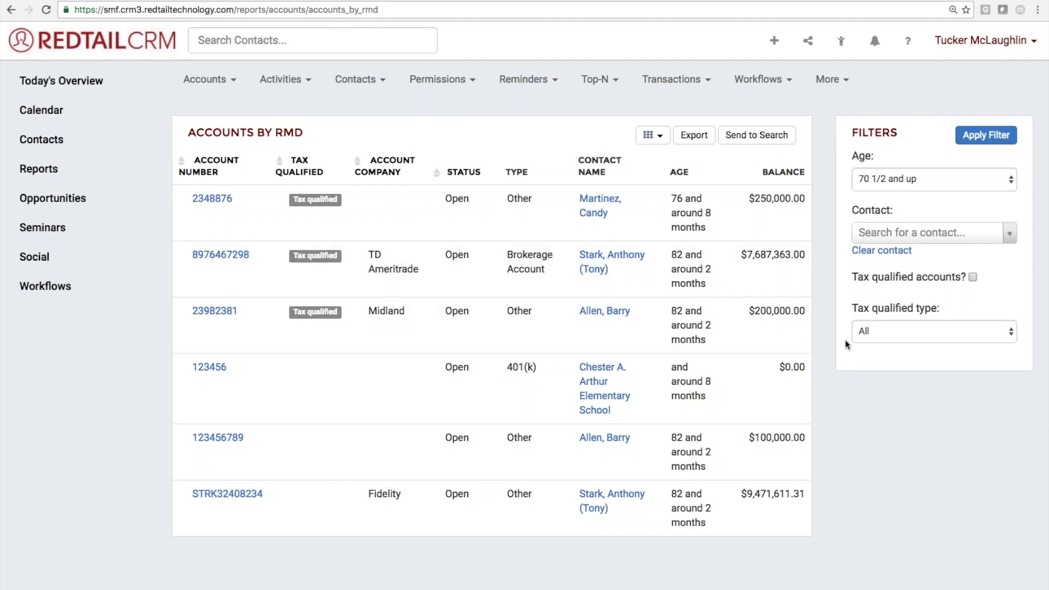
left_click(863, 339)
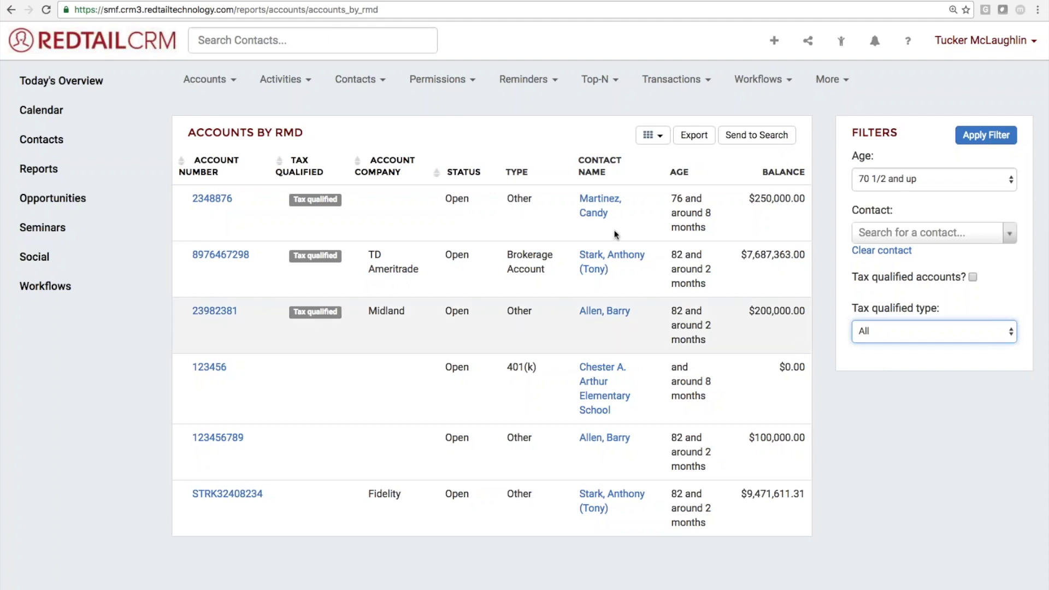
Return to Today's Overview, reopen the Accounts By RMD report and highlight the contact and age of the $100,000 account
left_click(92, 91)
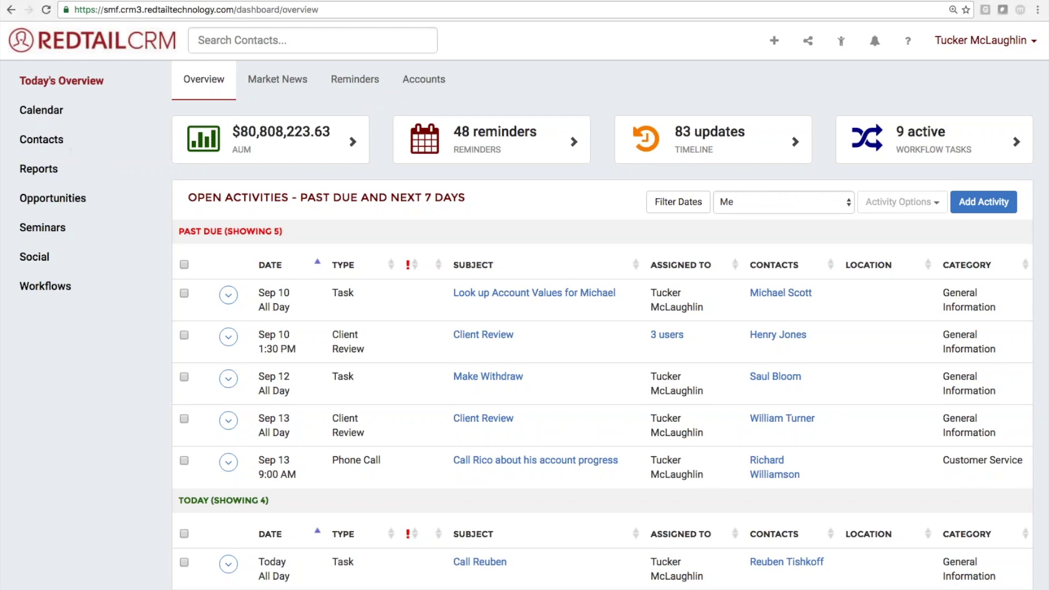
left_click(42, 169)
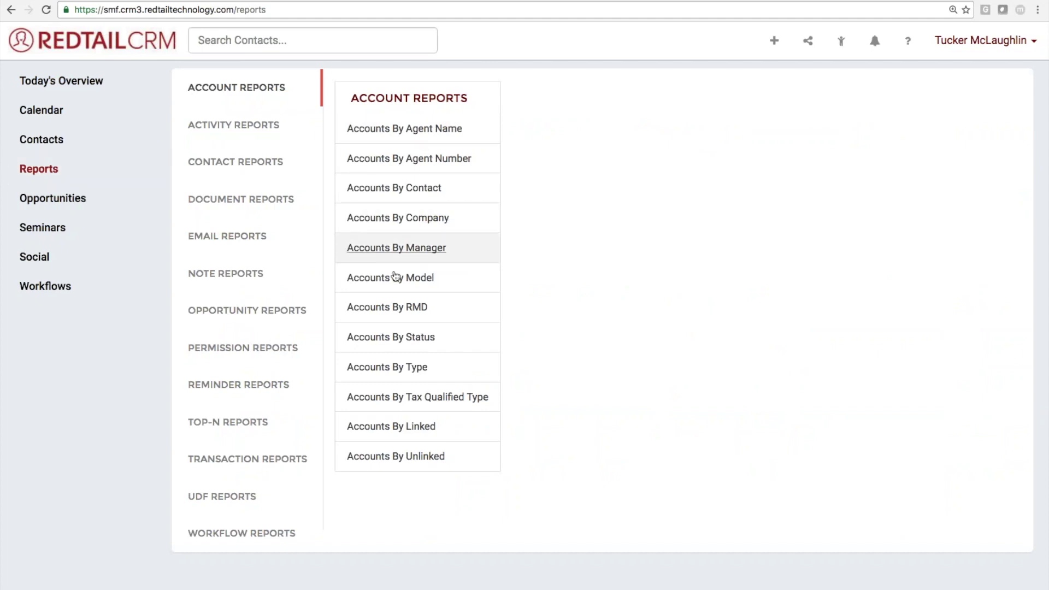
left_click(386, 310)
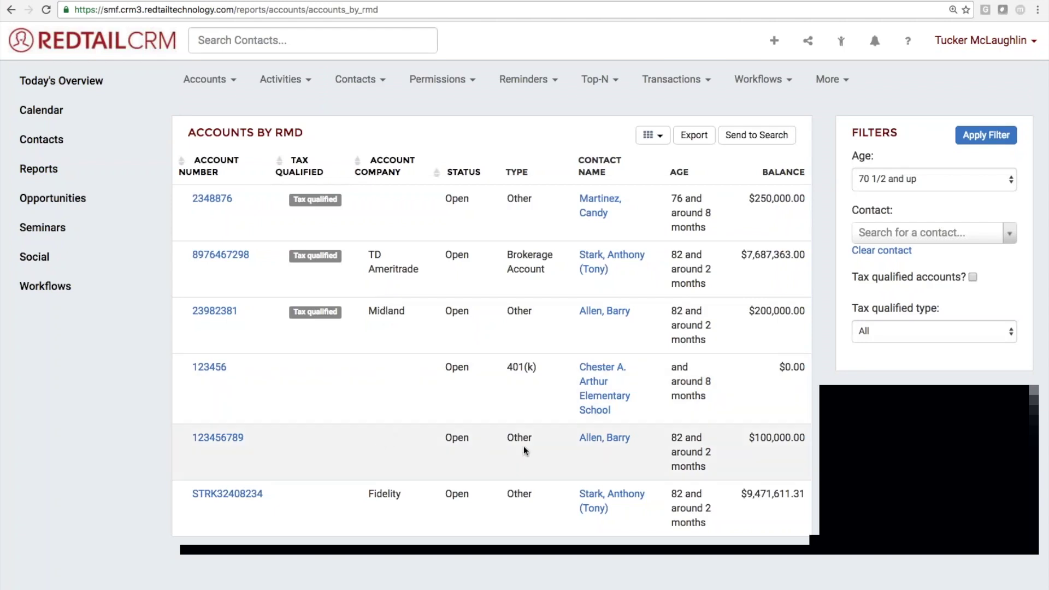
left_click_drag(714, 463, 608, 426)
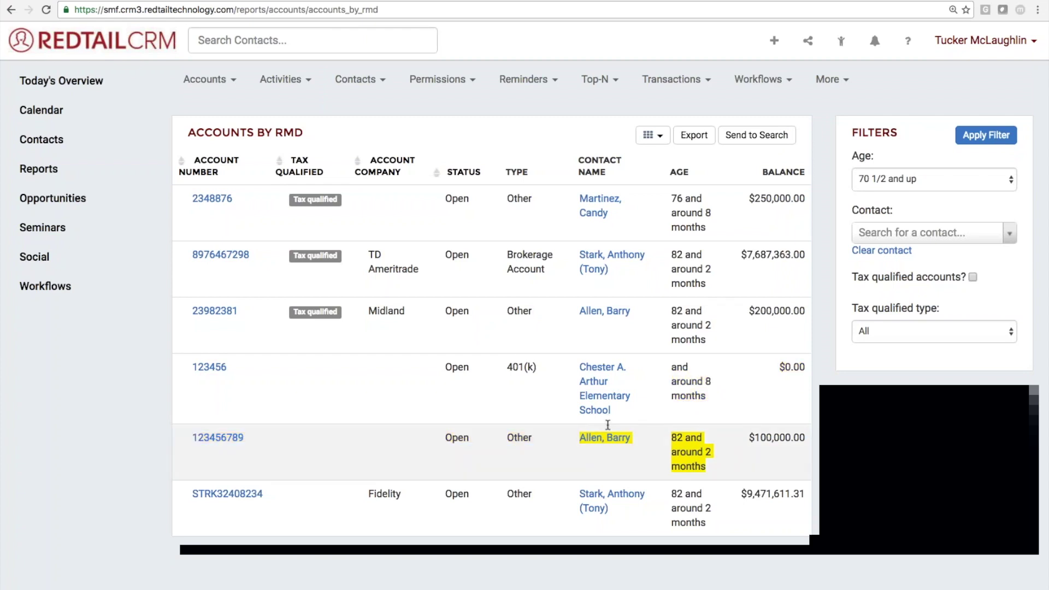
Filter the Accounts By RMD report to tax qualified accounts, and return to the unfiltered list
left_click(972, 277)
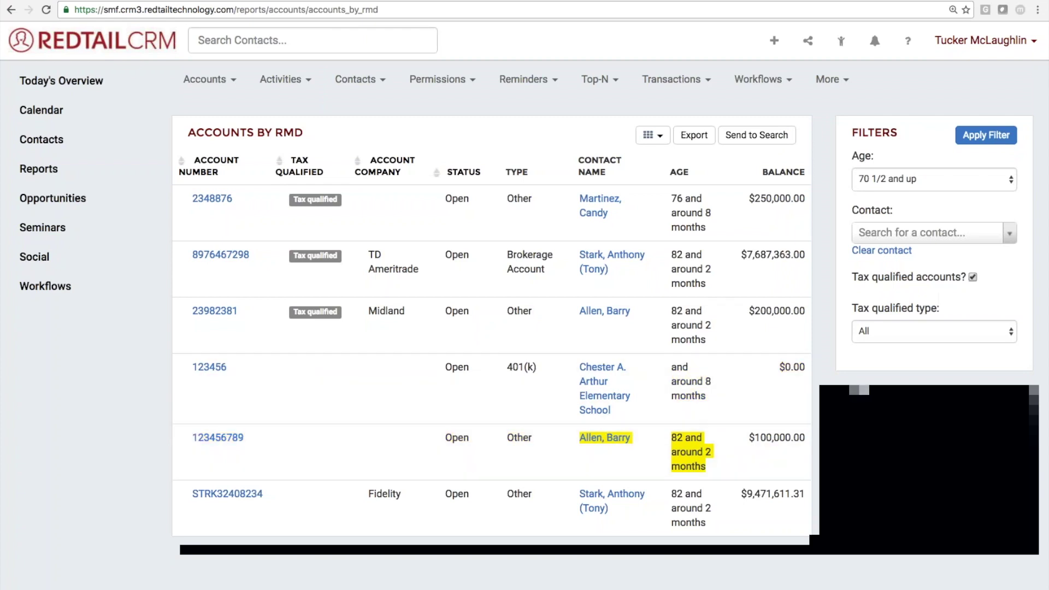
left_click(984, 135)
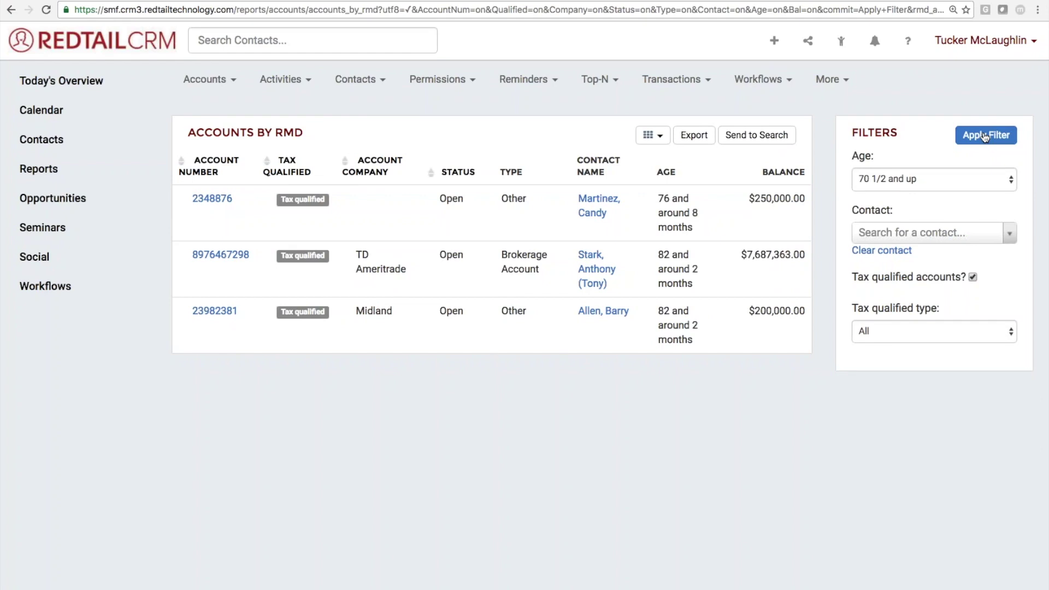
scroll(962, 320, "left", 5)
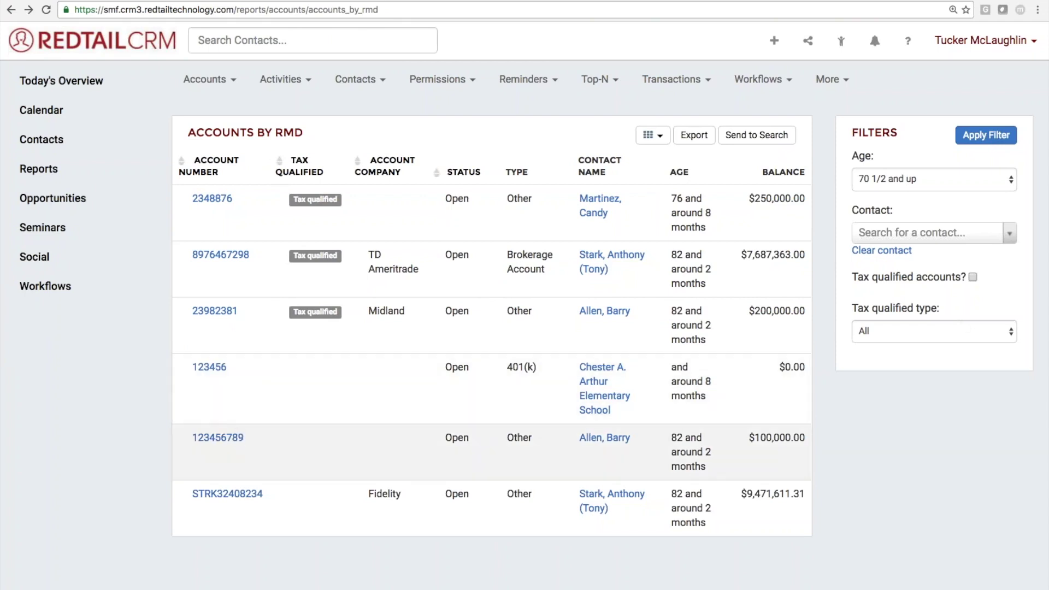
Open the $100,000 account from the report, and mark it as tax qualified with type Rollover IRA from its owner's account list
left_click(208, 440)
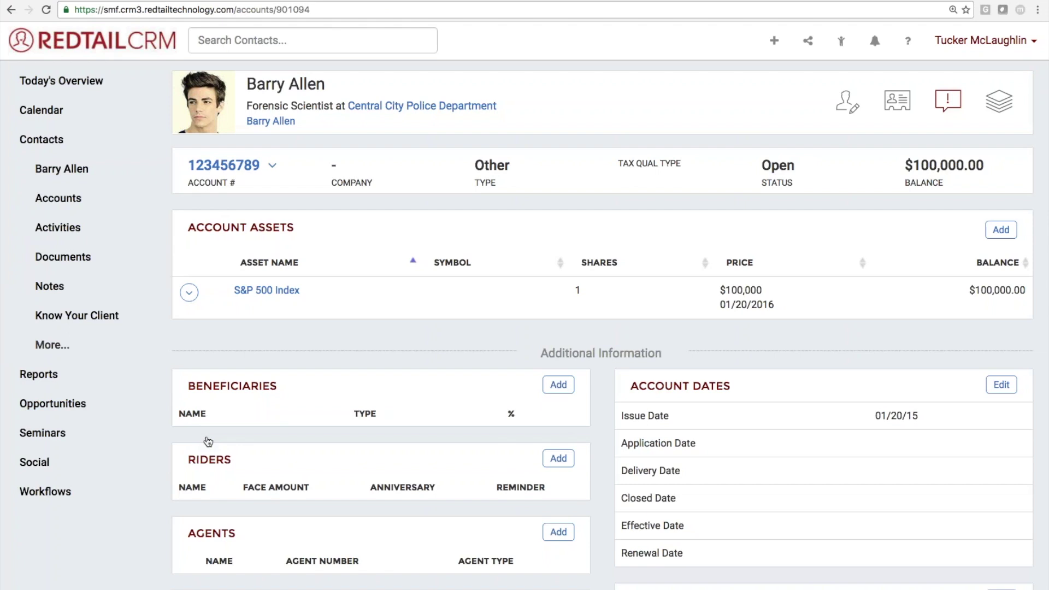
left_click(73, 207)
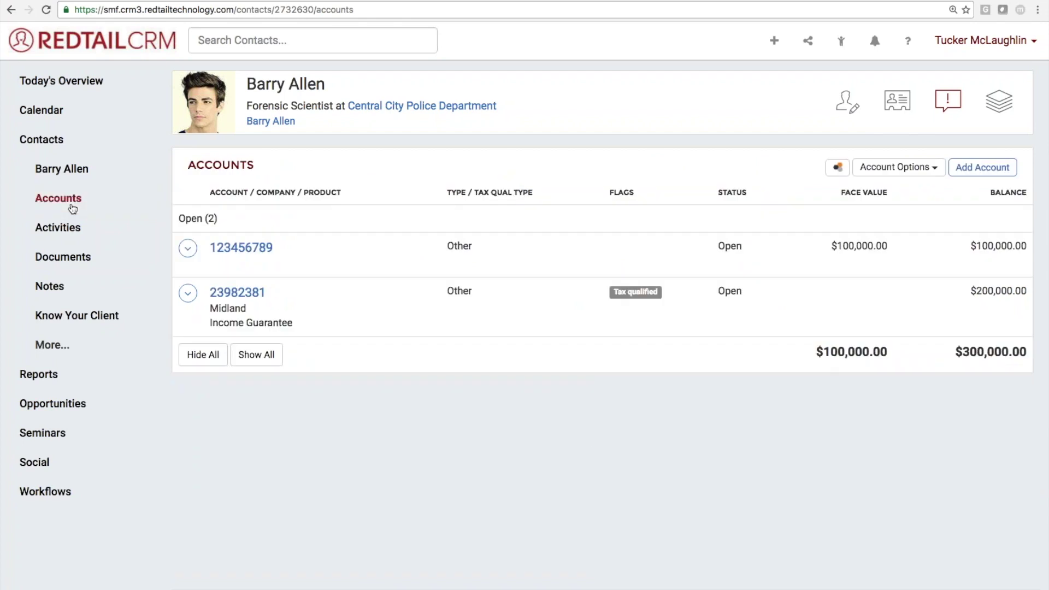
left_click(187, 248)
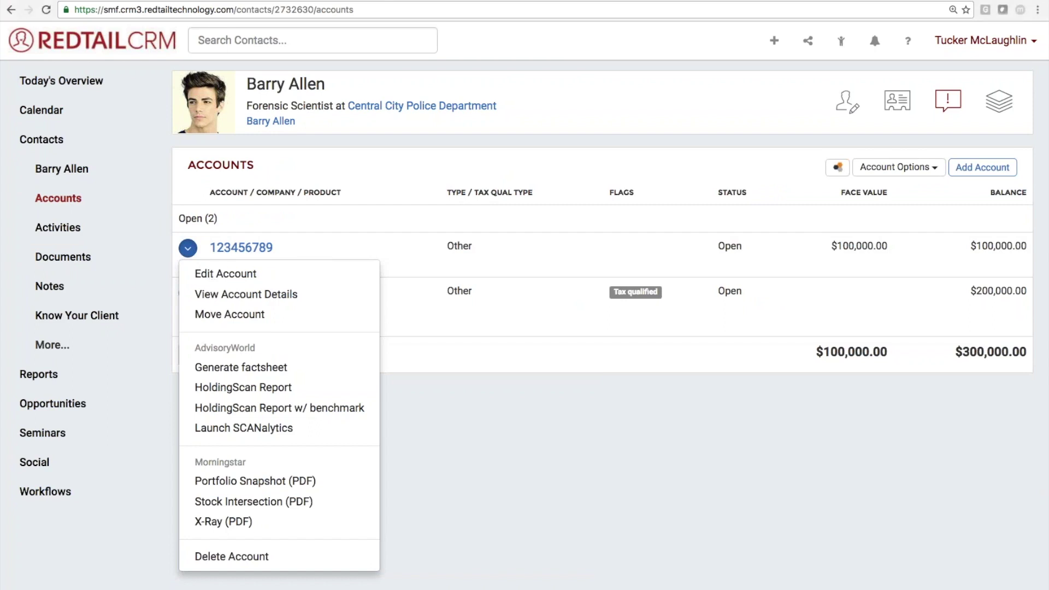
left_click(244, 275)
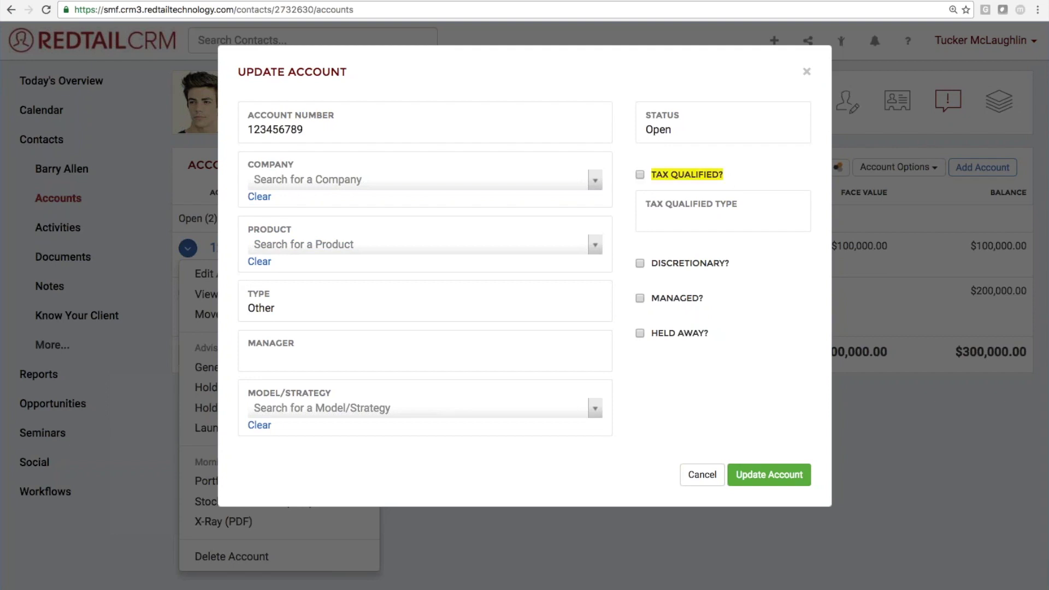
left_click(640, 176)
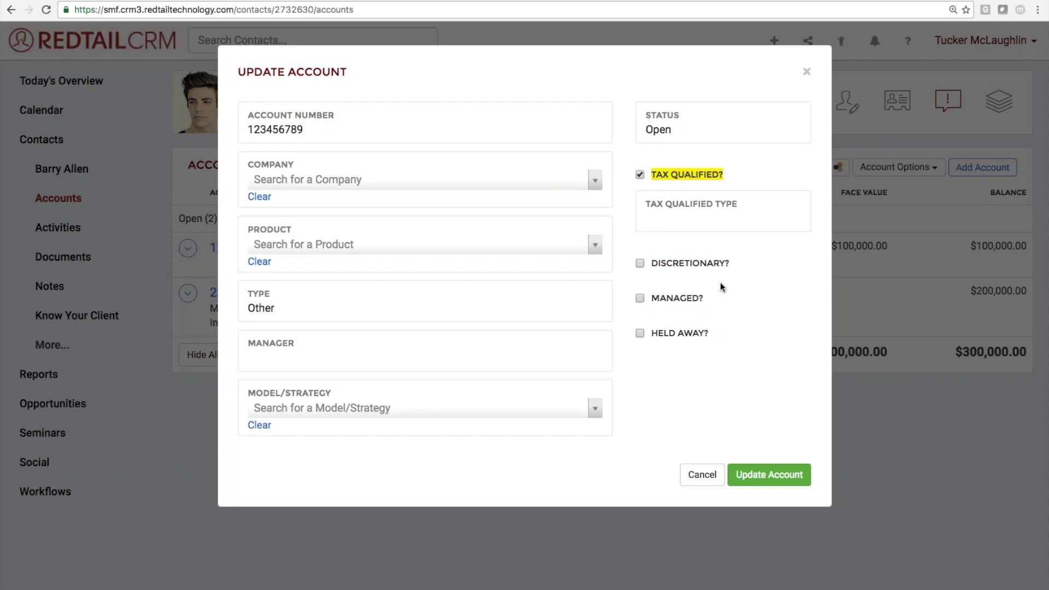
left_click(723, 447)
left_click(769, 474)
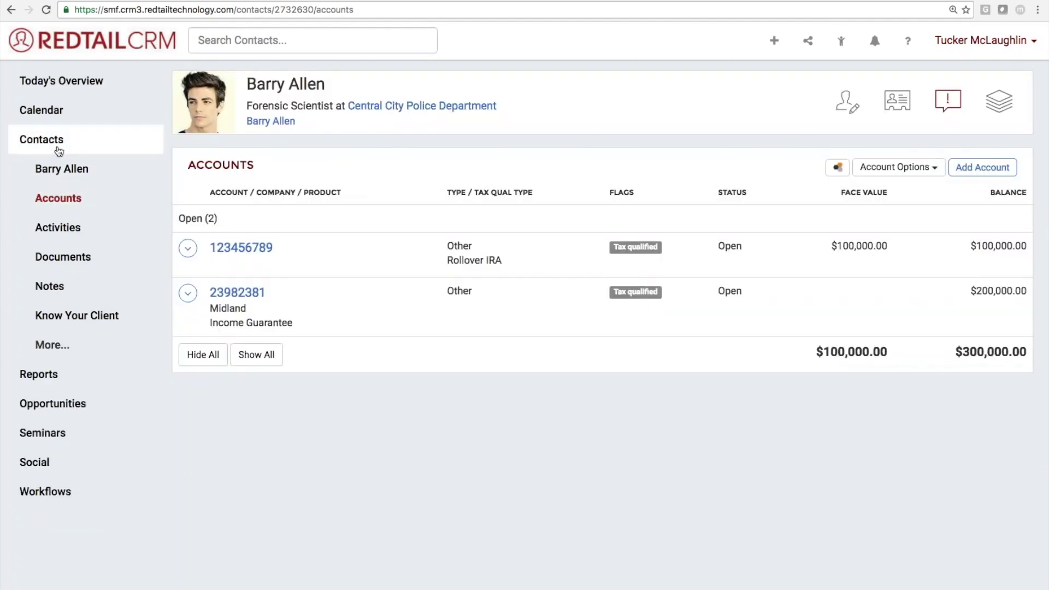
Reopen the Accounts By RMD report and filter it to tax qualified accounts only
left_click(80, 380)
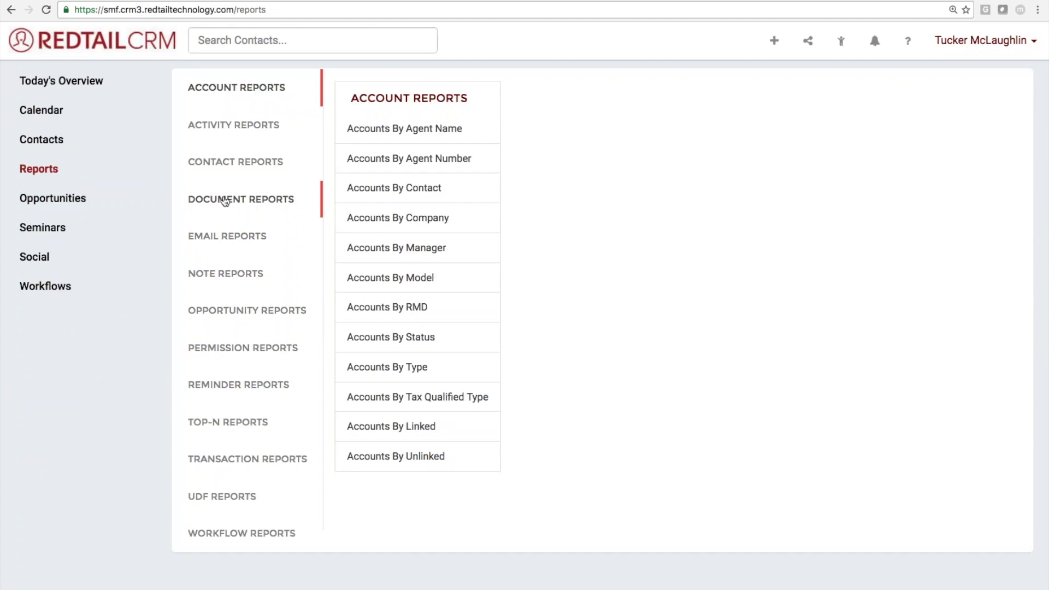
left_click(364, 305)
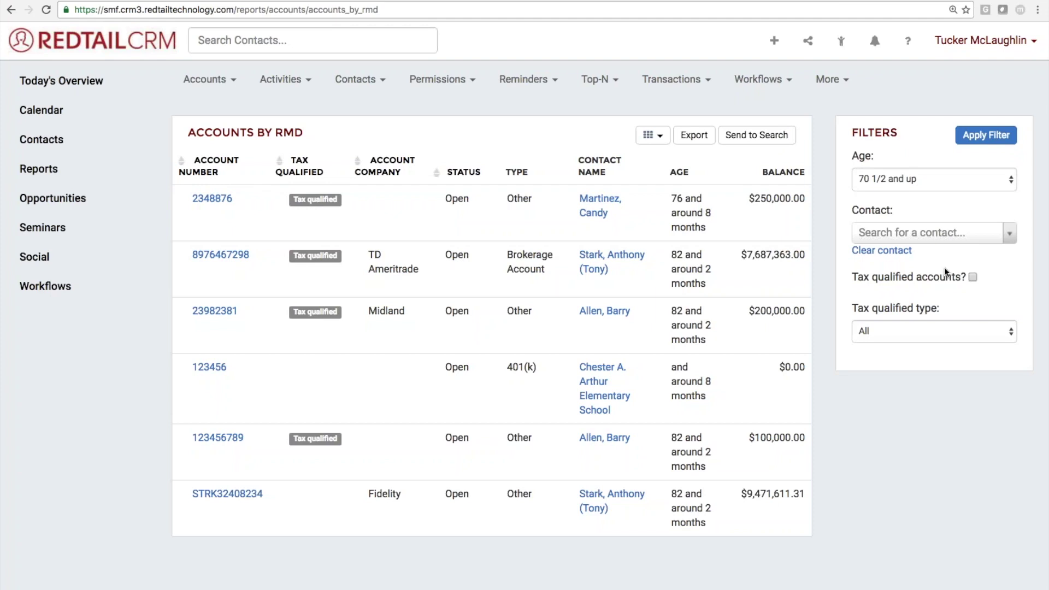
left_click(972, 277)
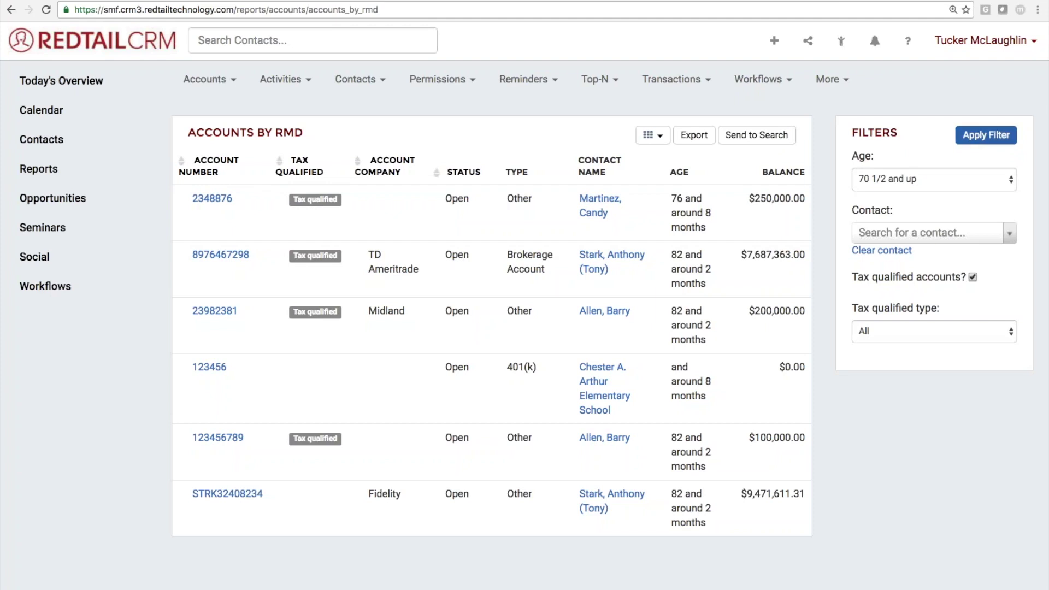
left_click(985, 135)
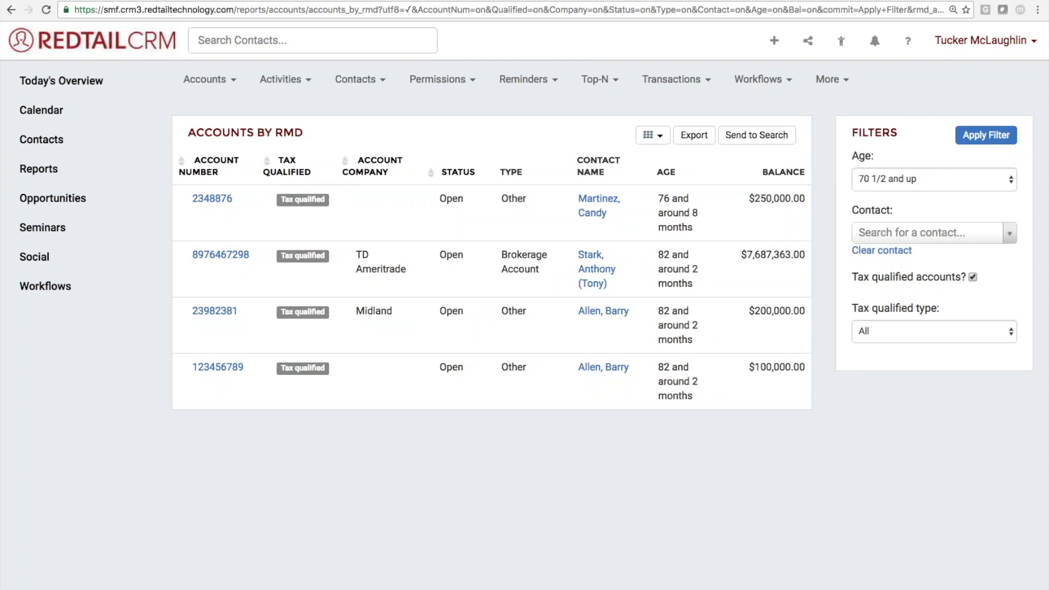
Open Manage Database Lists in the admin section of the account management settings
left_click(975, 48)
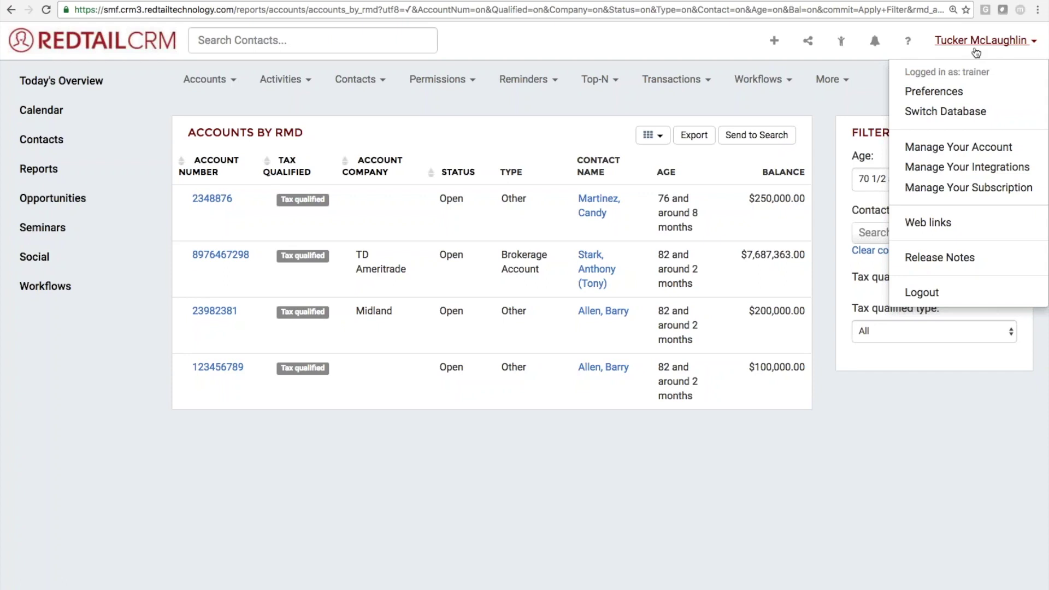
left_click(988, 155)
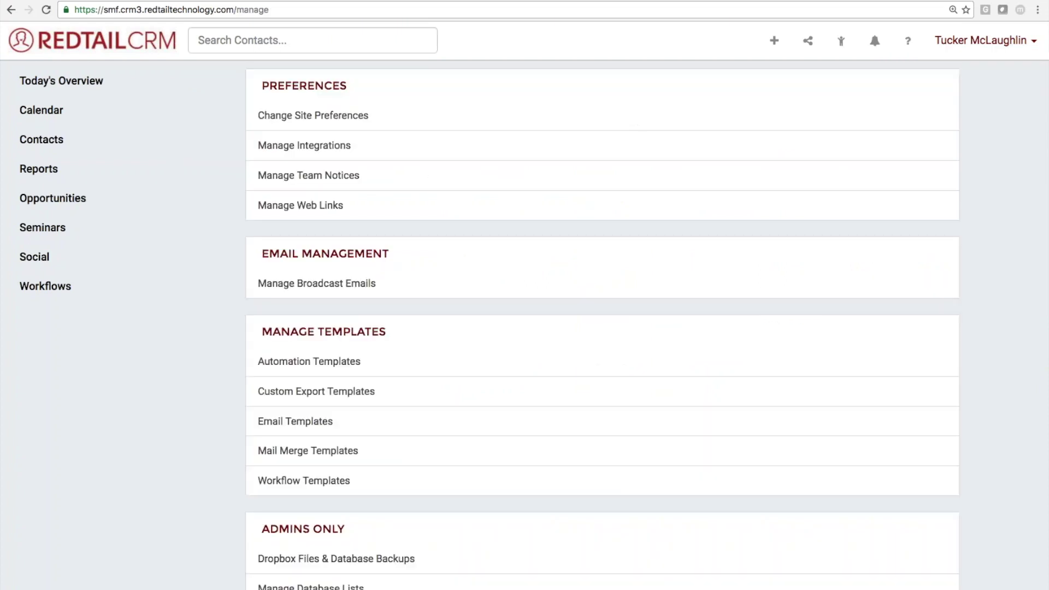
scroll(985, 154, "down", 2)
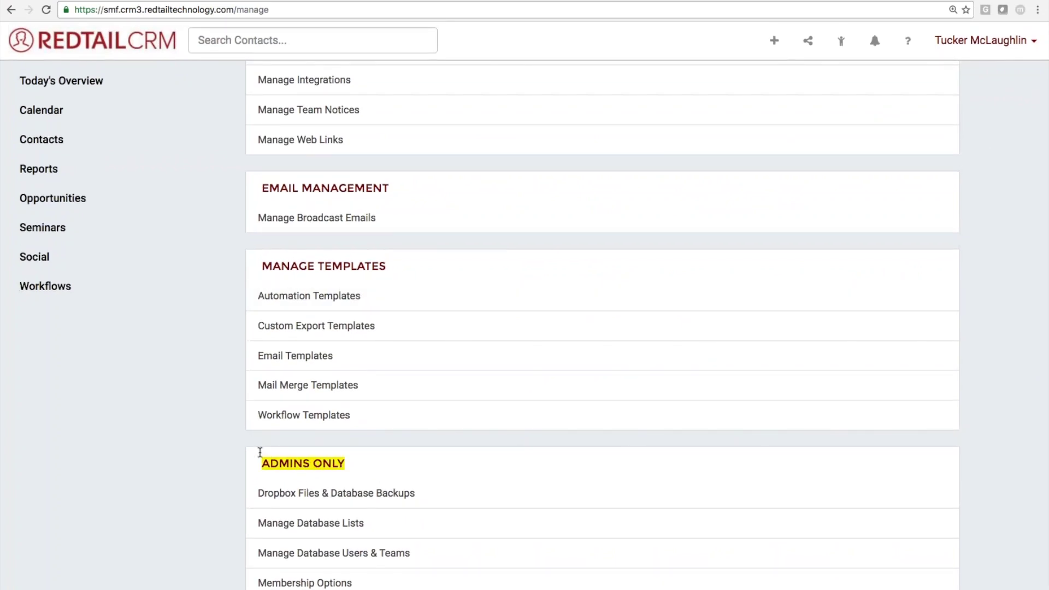
left_click(272, 528)
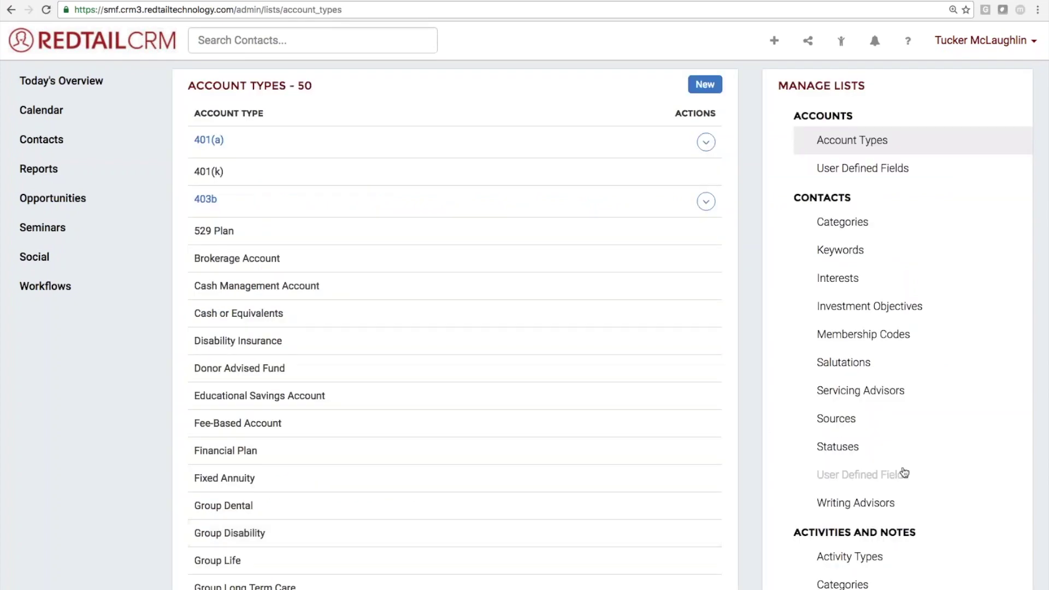
Open the User Defined Fields list for contacts and find the yearly RMD Taken fields
scroll(902, 465, "down", 2)
left_click(893, 434)
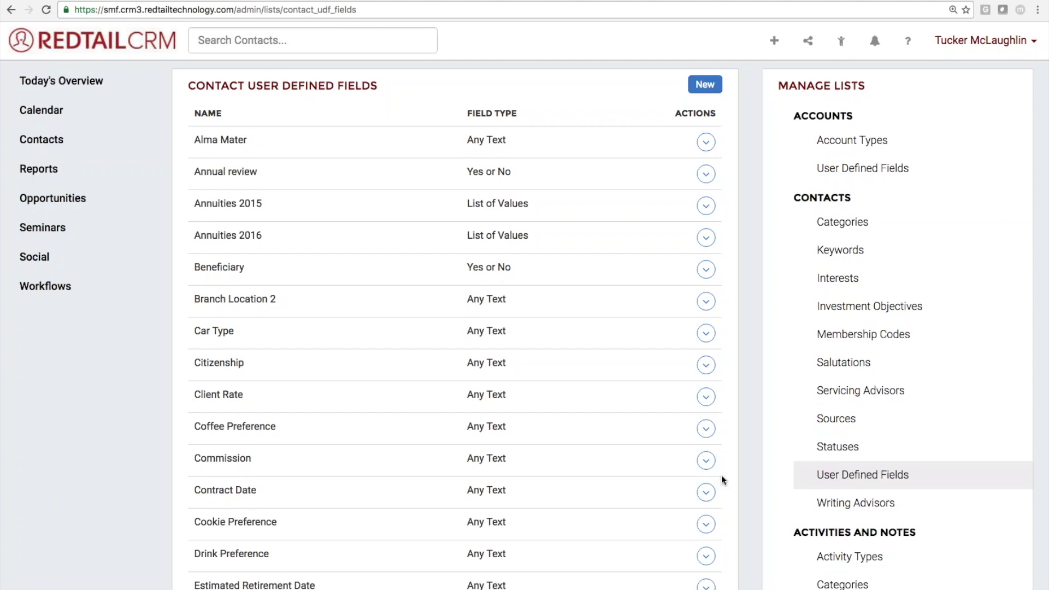
scroll(721, 479, "down", 5)
scroll(721, 480, "down", 20)
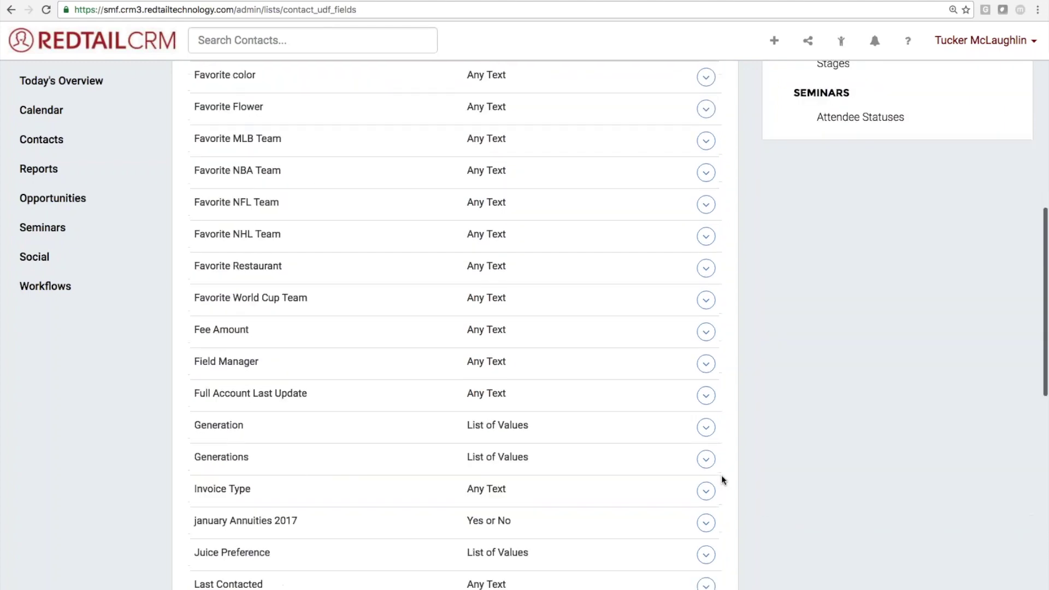
scroll(722, 479, "down", 2)
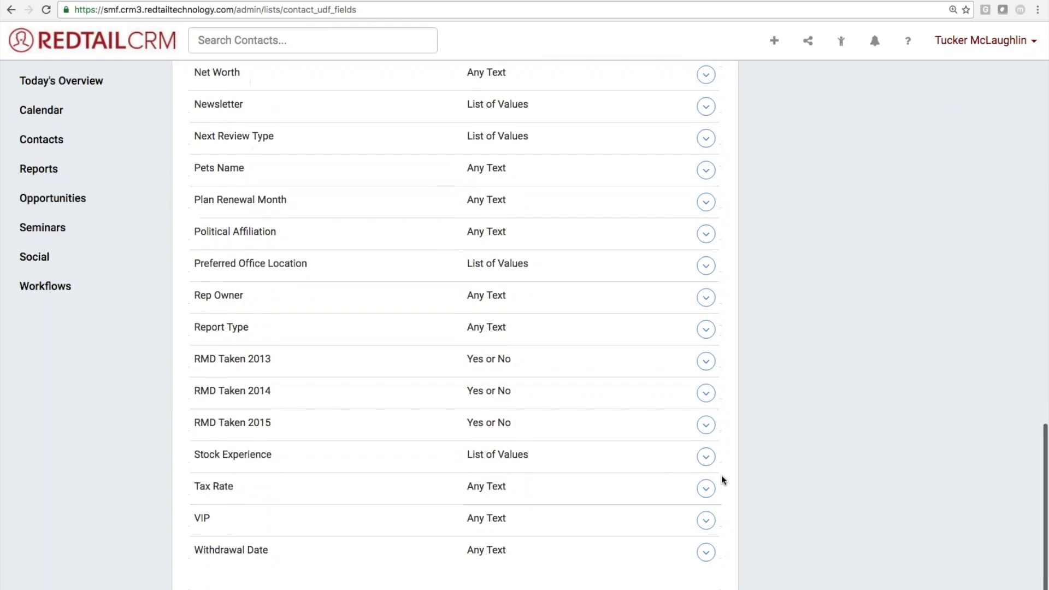
Add a contact user defined field named RMD Taken 2016 with field type Yes or No, and locate it in the list
left_click_drag(292, 422, 191, 359)
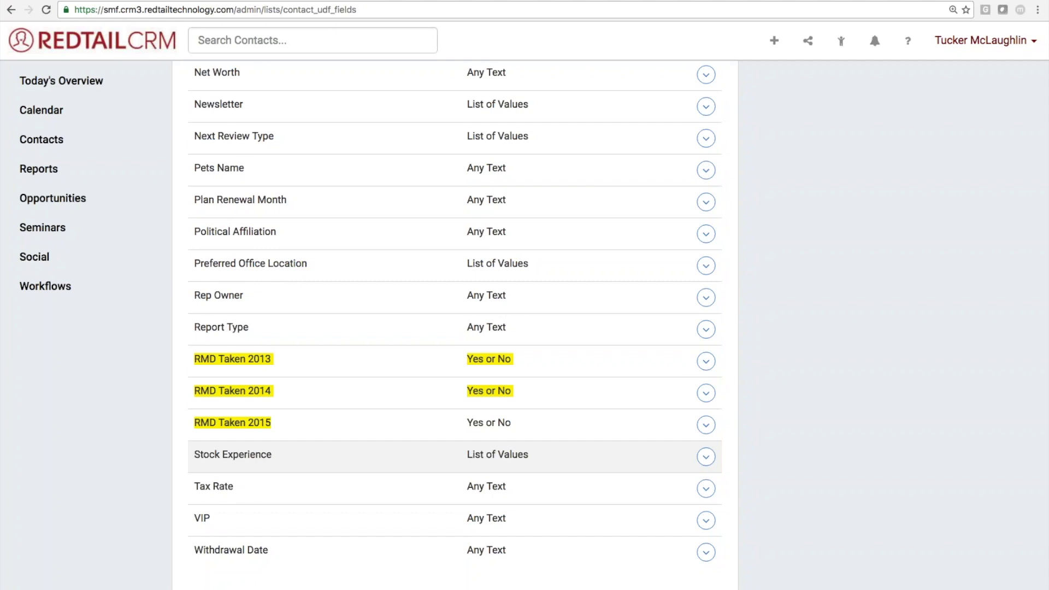
scroll(595, 299, "up", 20)
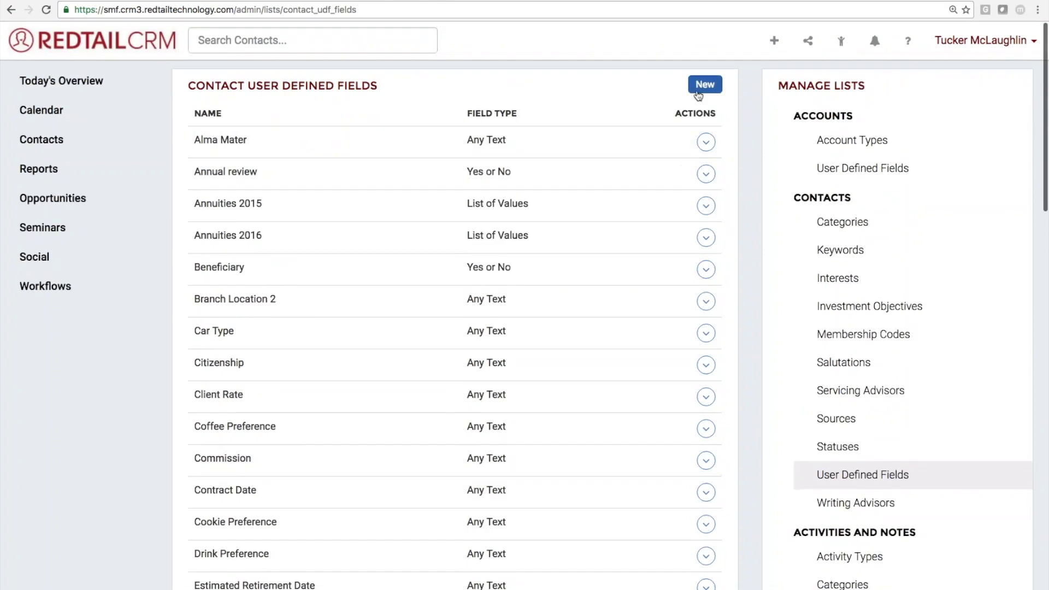
left_click(698, 88)
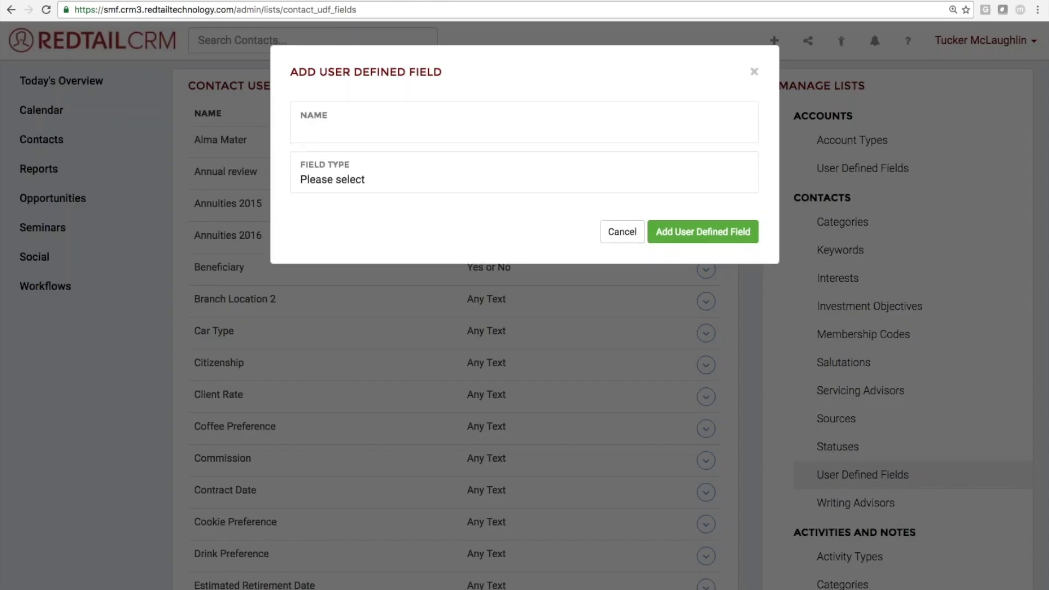
type("RMD Taken 2016")
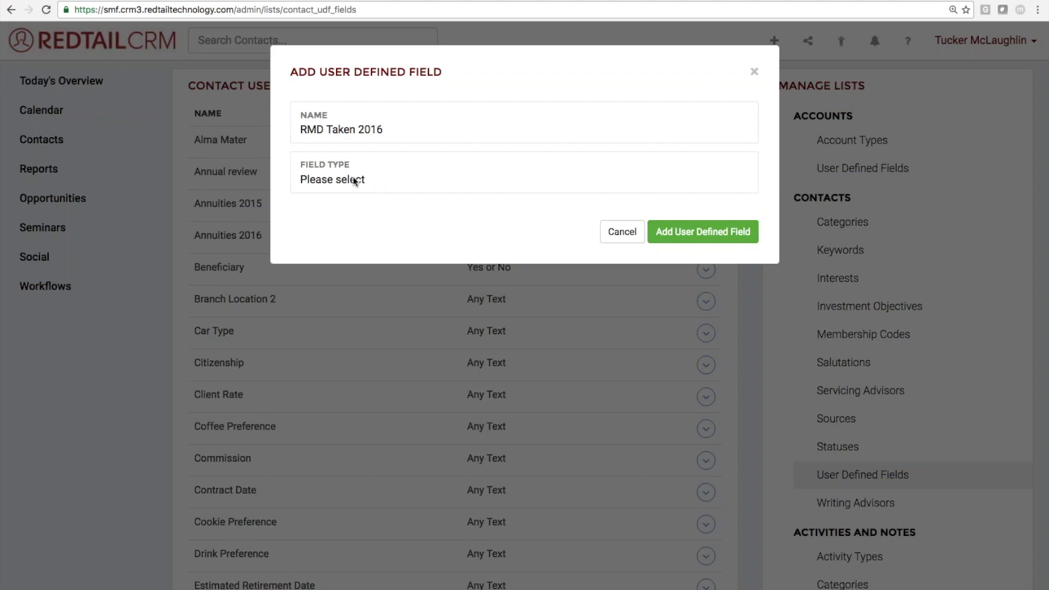
left_click(340, 241)
left_click(679, 232)
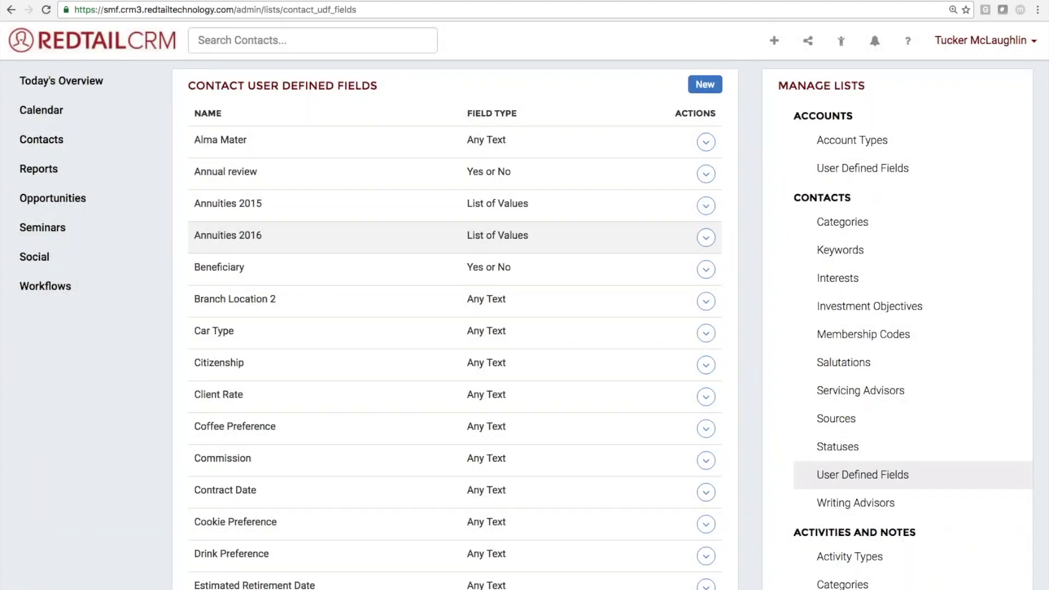
scroll(455, 234, "down", 15)
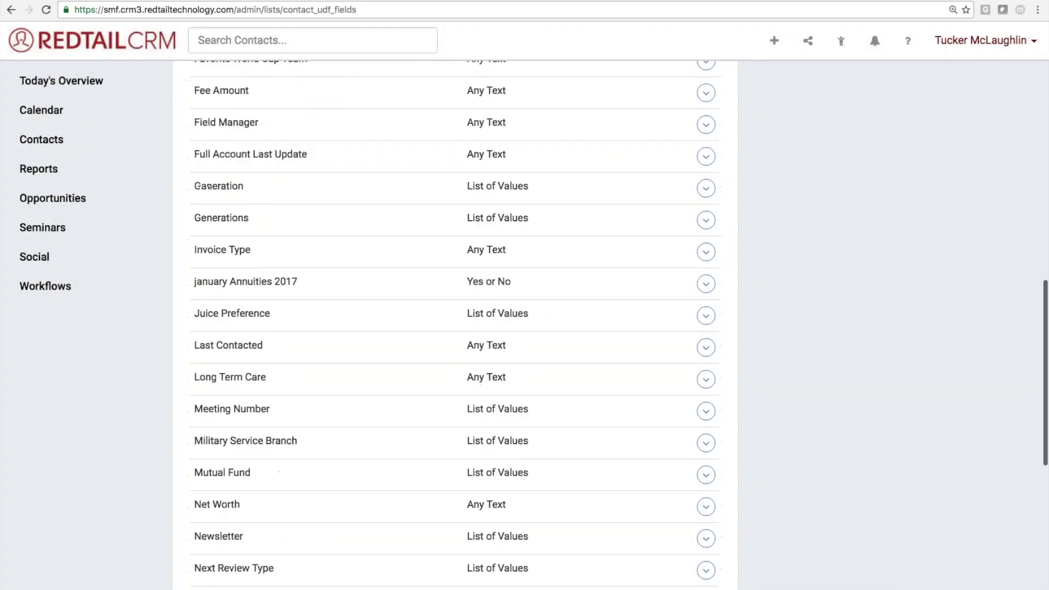
scroll(360, 328, "down", 7)
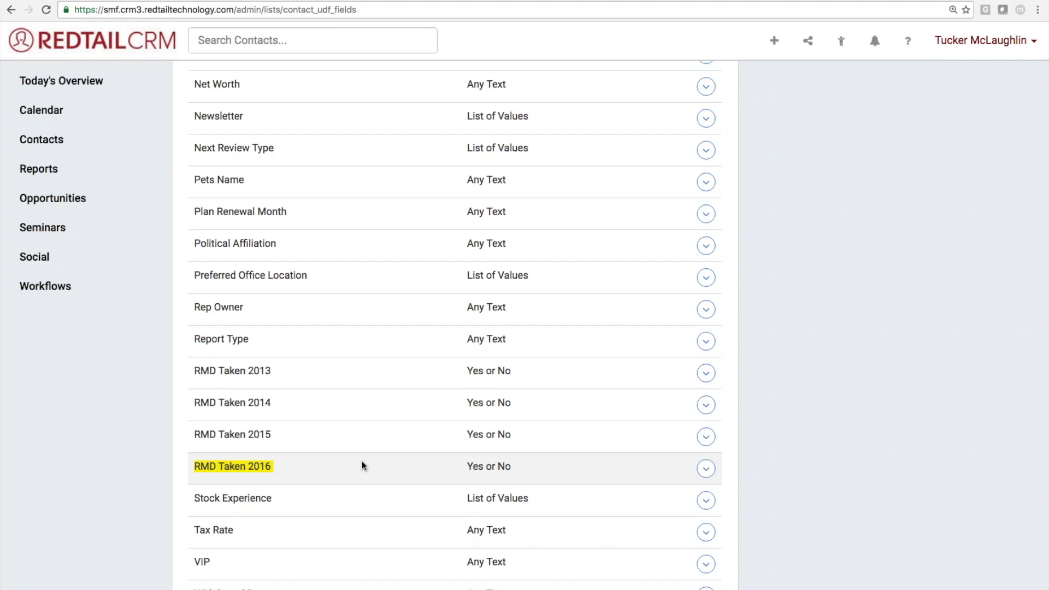
Filter the Accounts By RMD report to tax qualified accounts only and send its contacts to a contact search
left_click(36, 174)
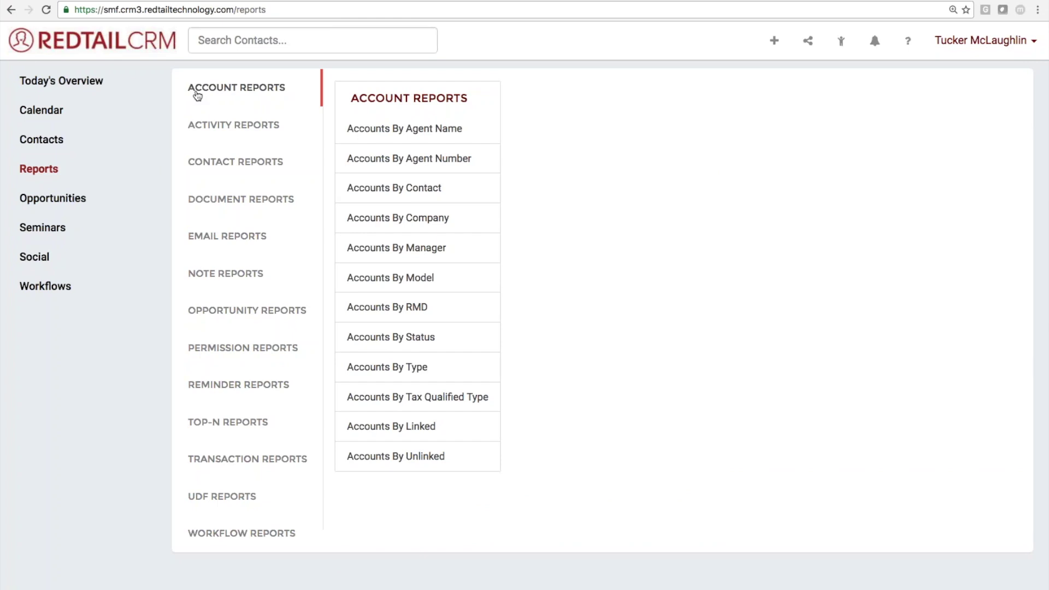
left_click(409, 308)
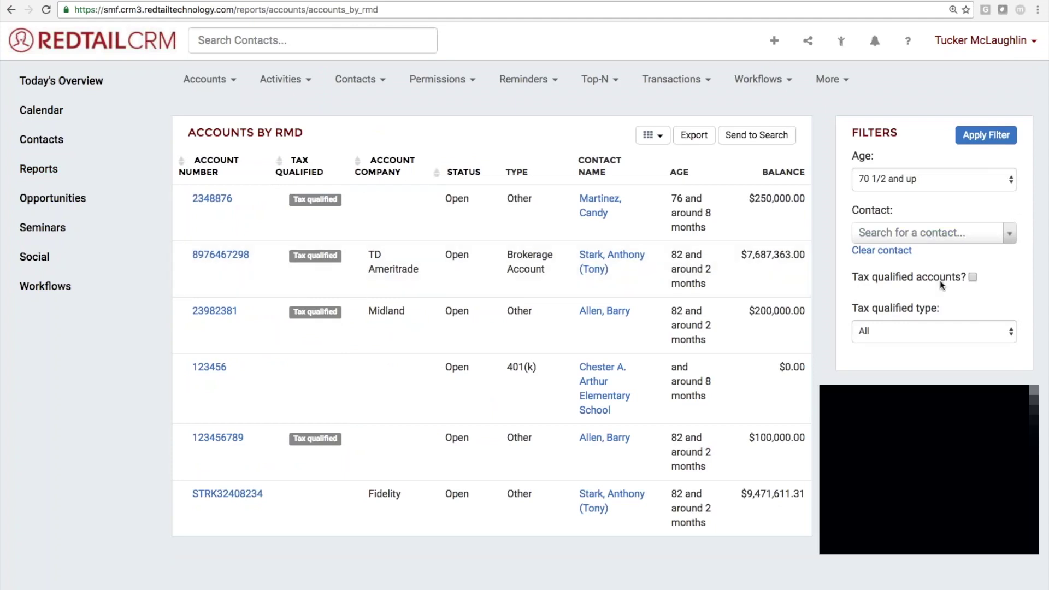
left_click(972, 279)
left_click(985, 135)
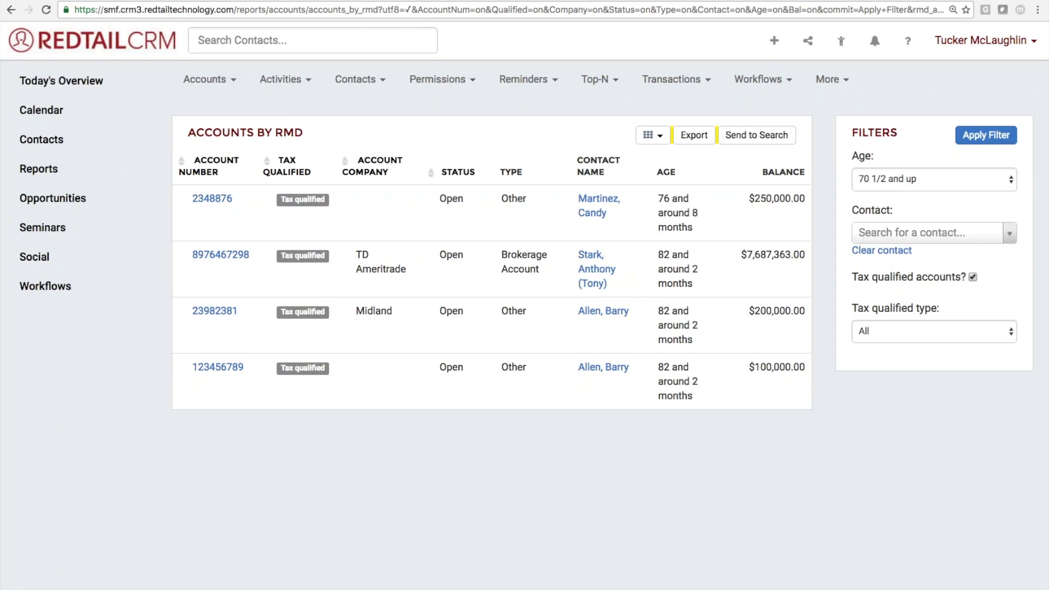
left_click(766, 140)
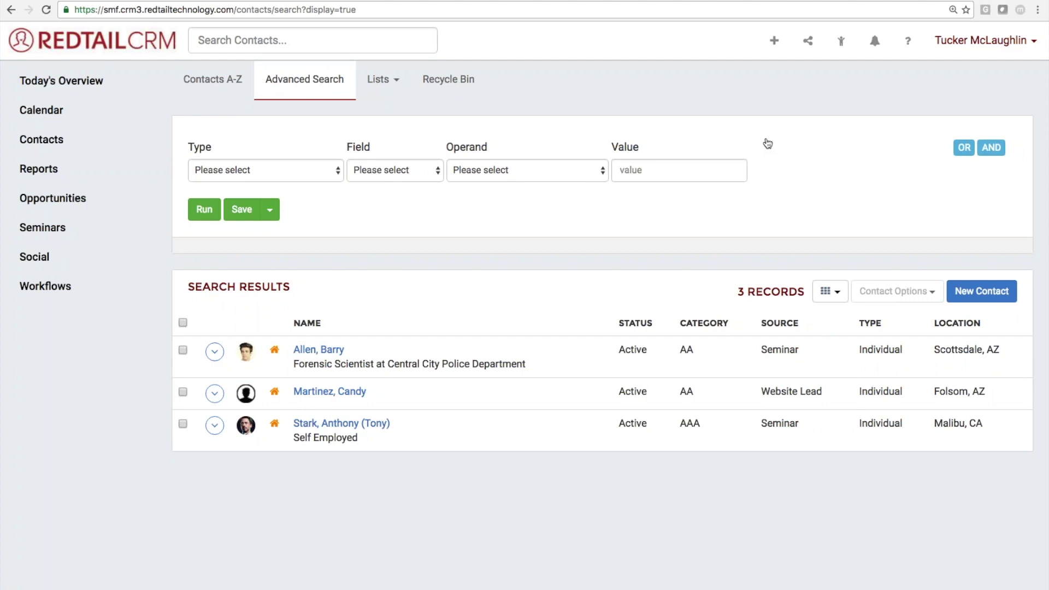
Select all contacts in the search results and open the User Defined Field bulk action for them
left_click(183, 323)
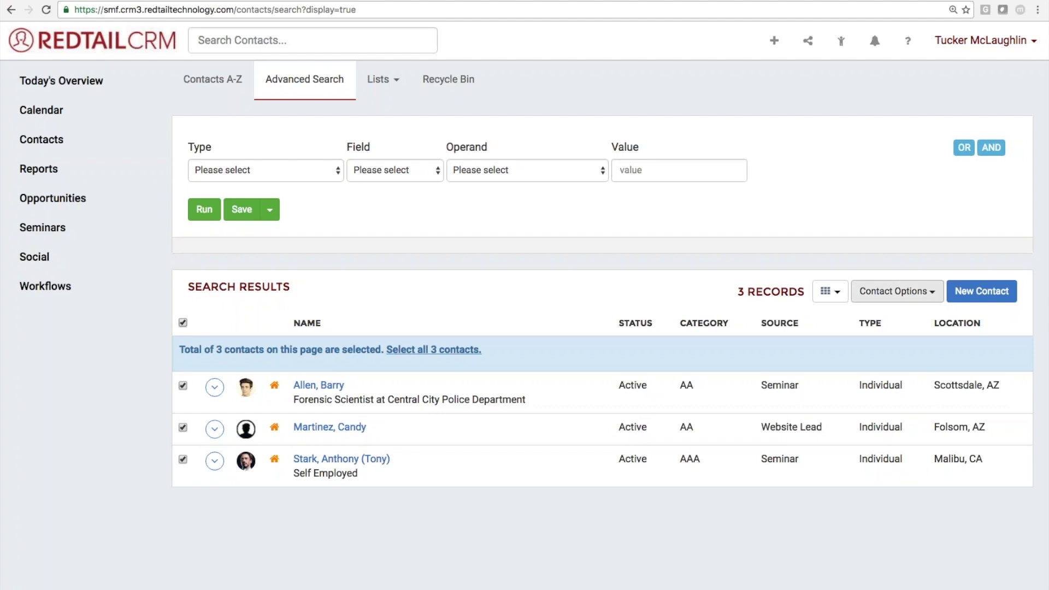
left_click(886, 295)
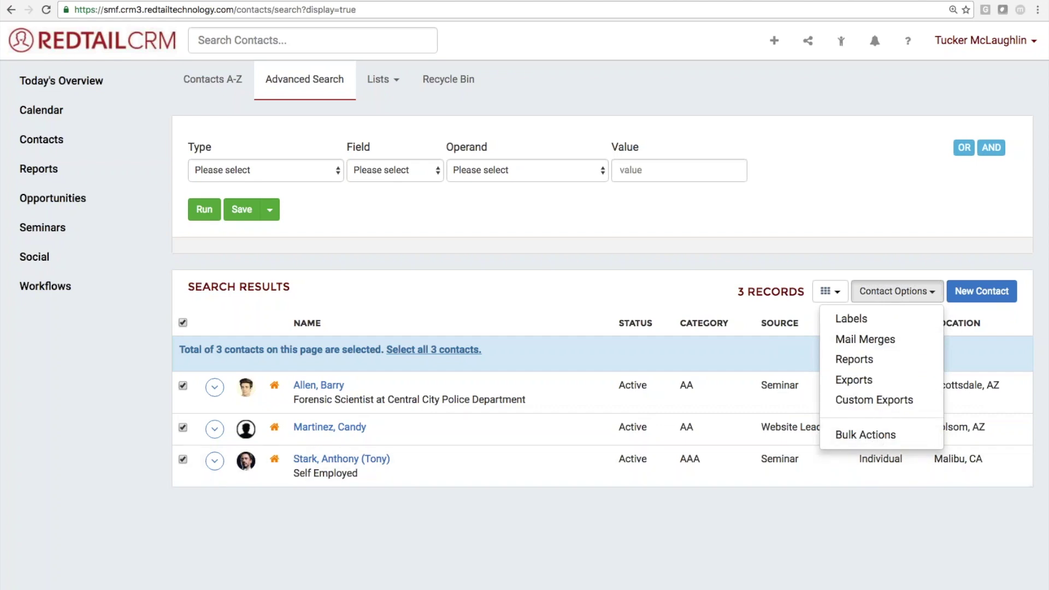
left_click(877, 433)
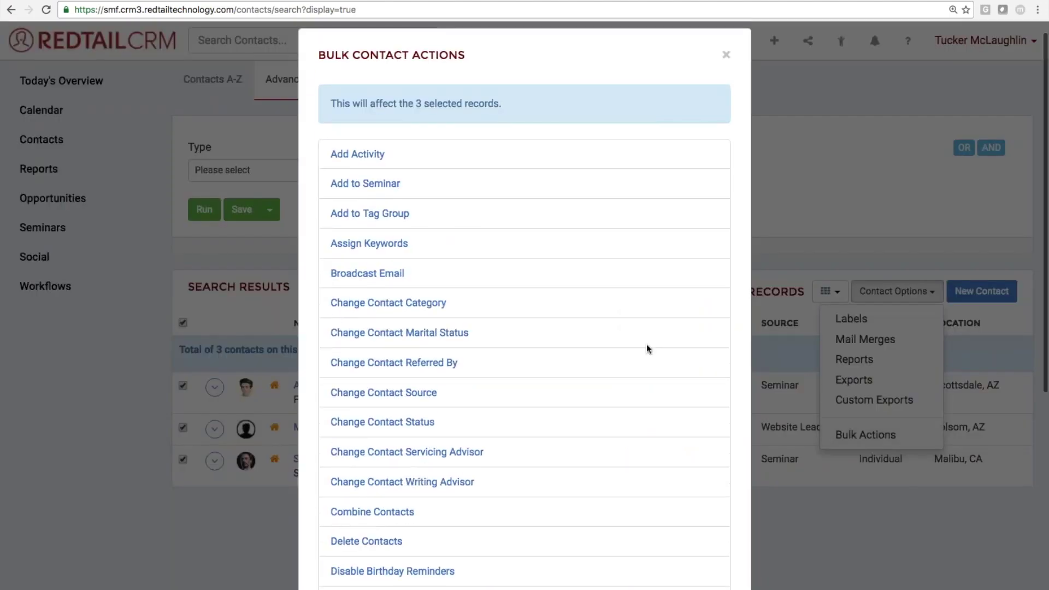
scroll(646, 347, "down", 5)
scroll(647, 345, "down", 2)
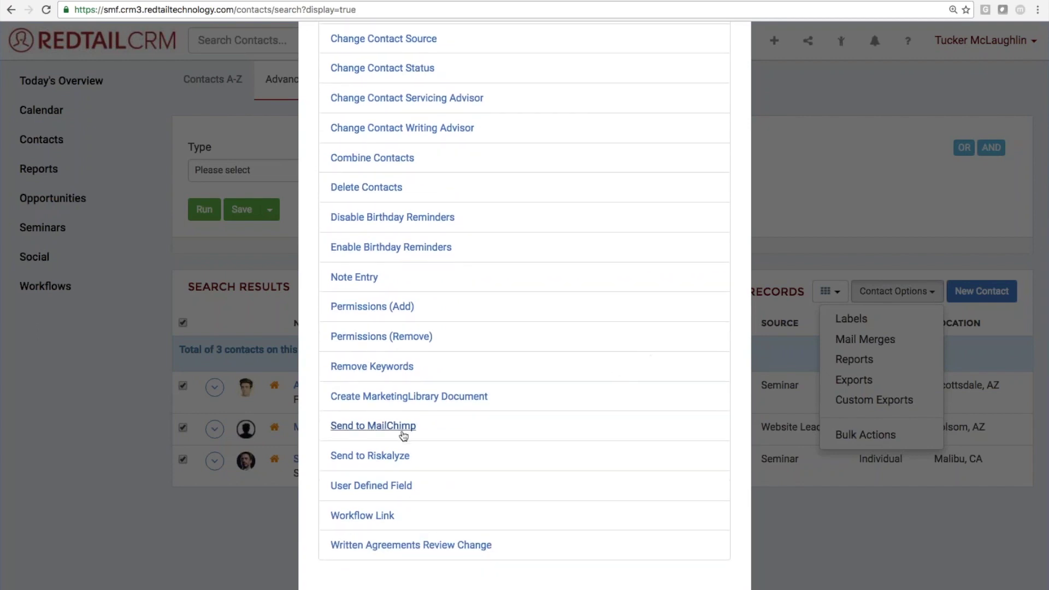
left_click(416, 486)
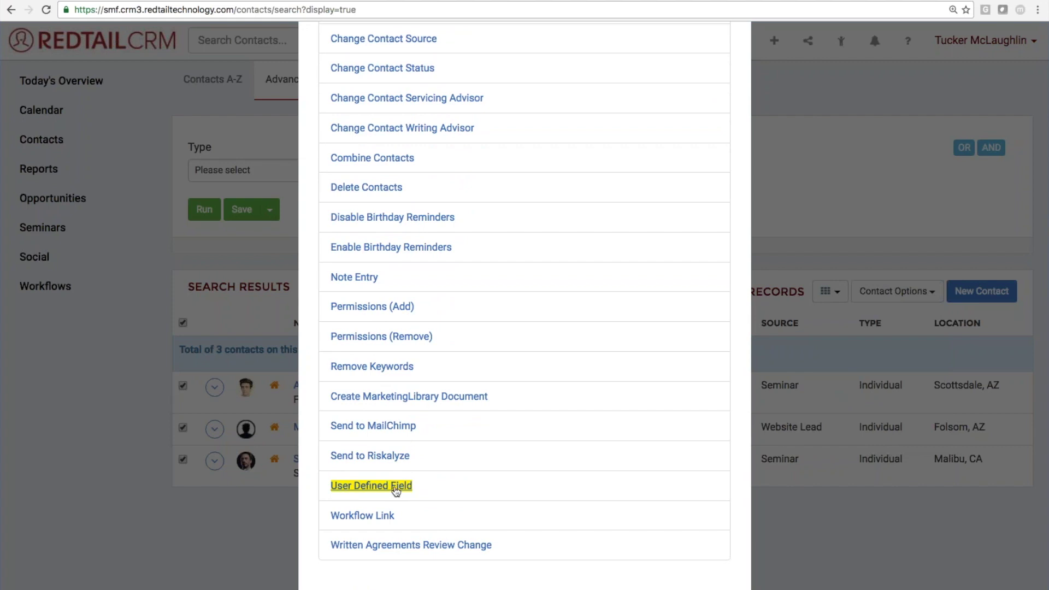
left_click(395, 489)
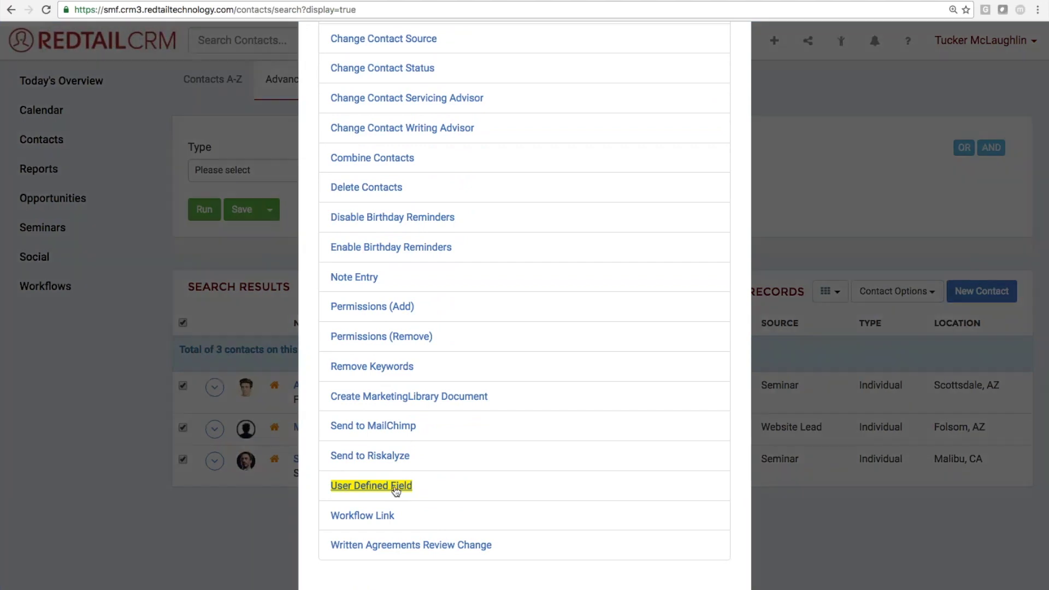
Assign RMD Taken 2016 with the value No to the selected contacts, overwriting any existing value
left_click(457, 143)
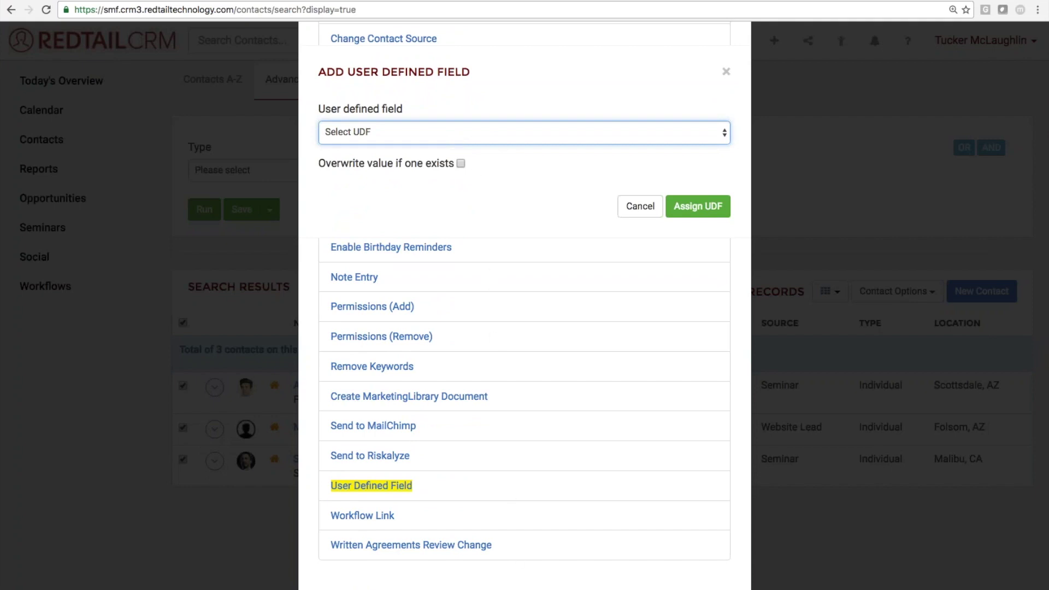
left_click(386, 328)
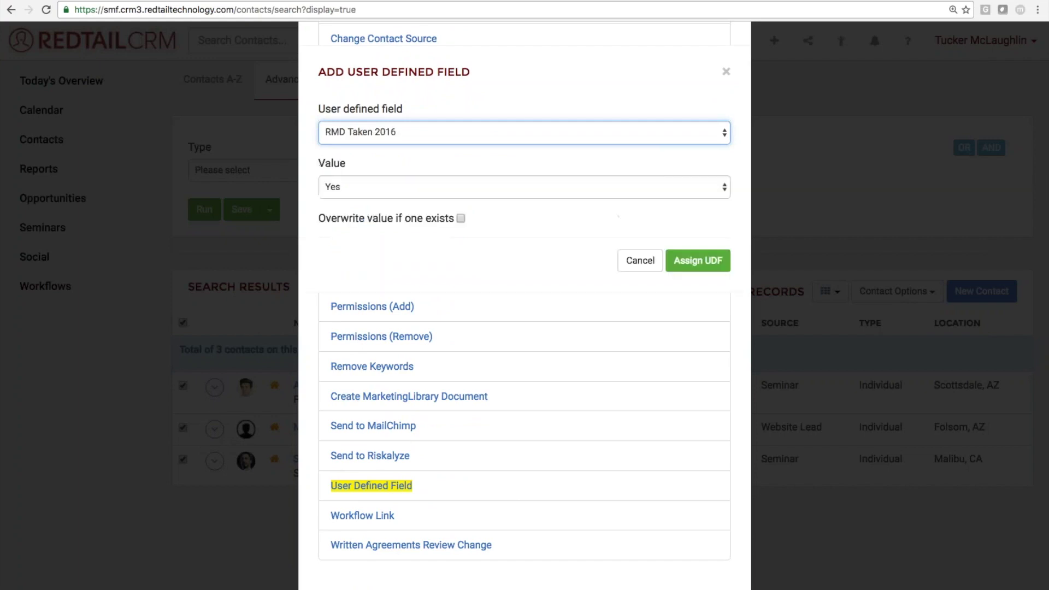
left_click(339, 186)
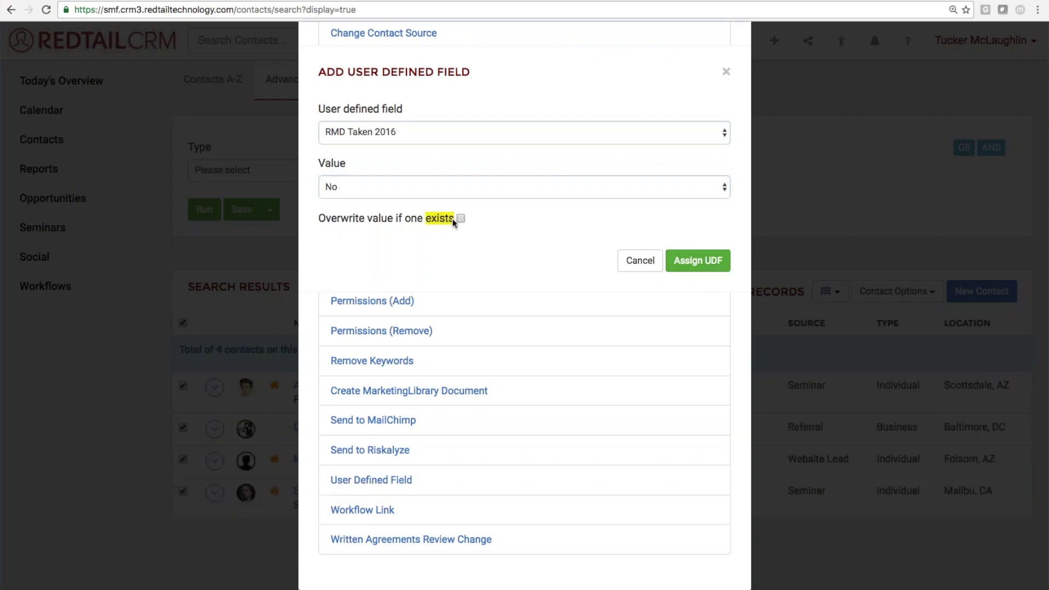
left_click(459, 218)
left_click(687, 266)
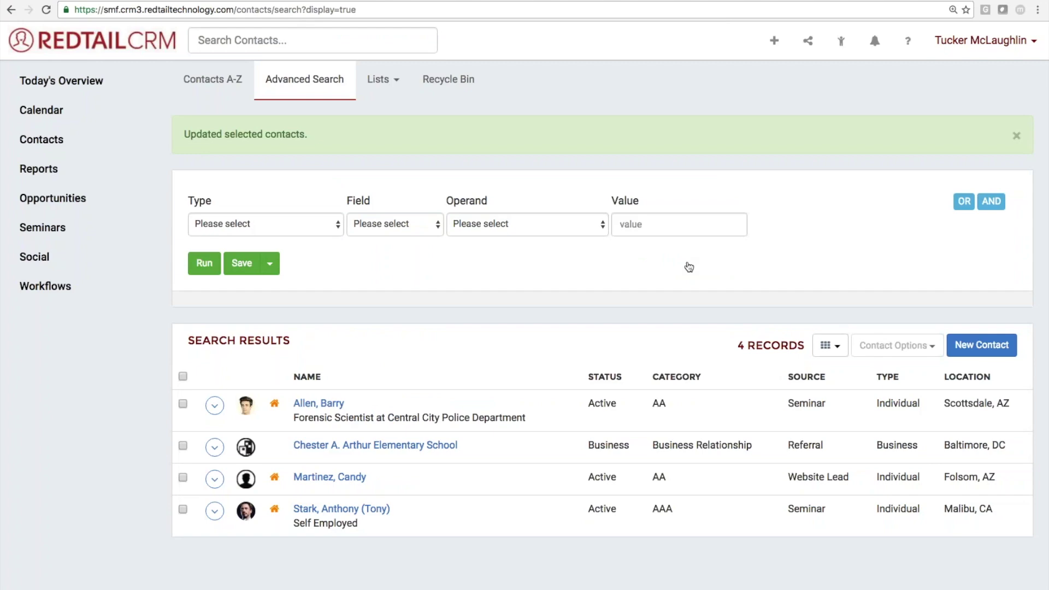
Open the Contact User Defined Fields report from the UDF reports
left_click(65, 81)
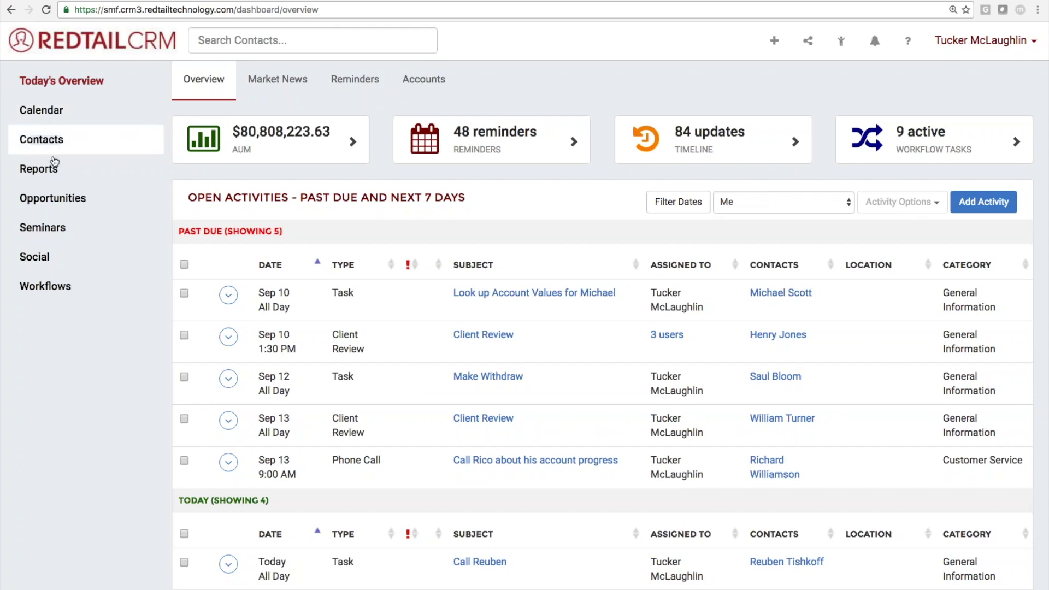
left_click(38, 174)
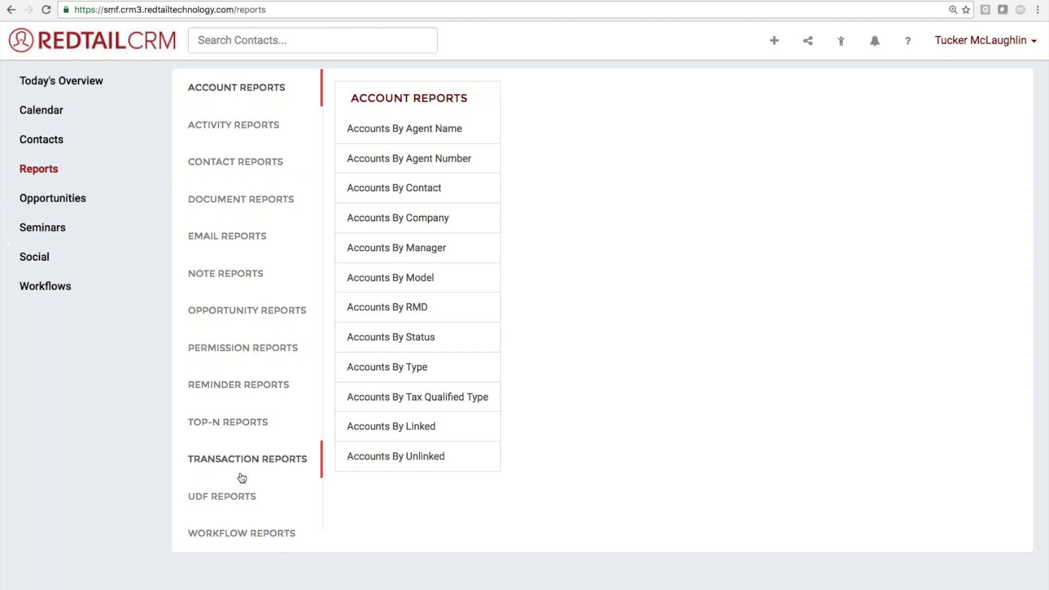
left_click(247, 501)
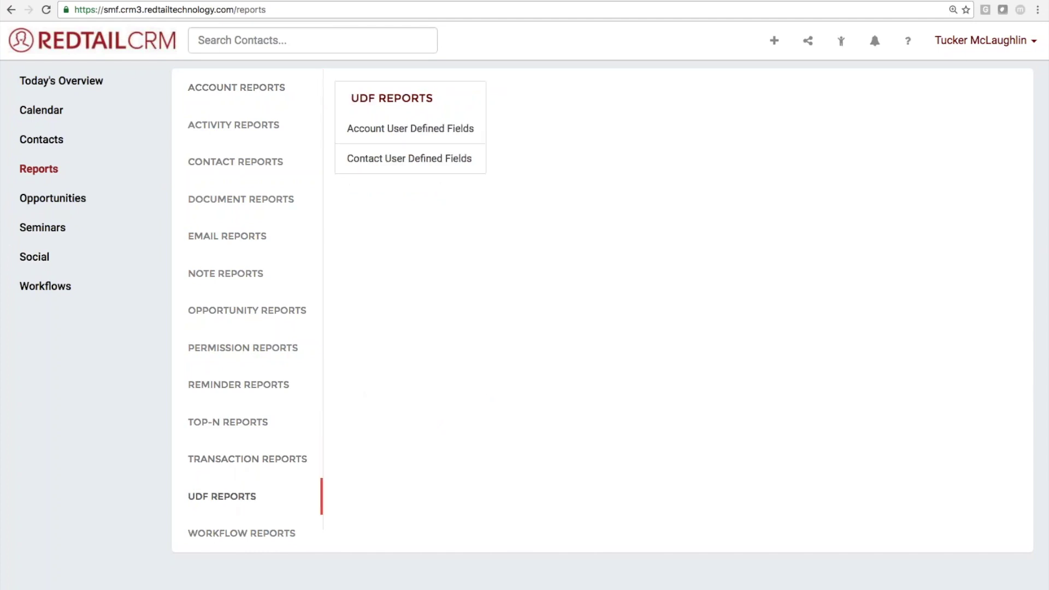
left_click(407, 166)
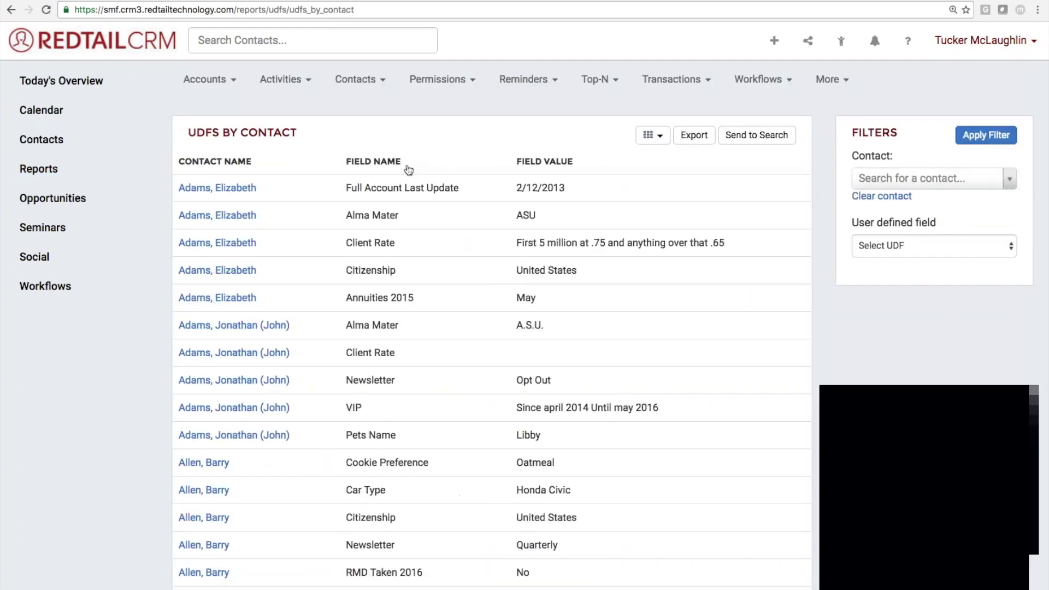
Filter the report to contacts whose RMD Taken 2016 field is Equal To No
left_click(891, 247)
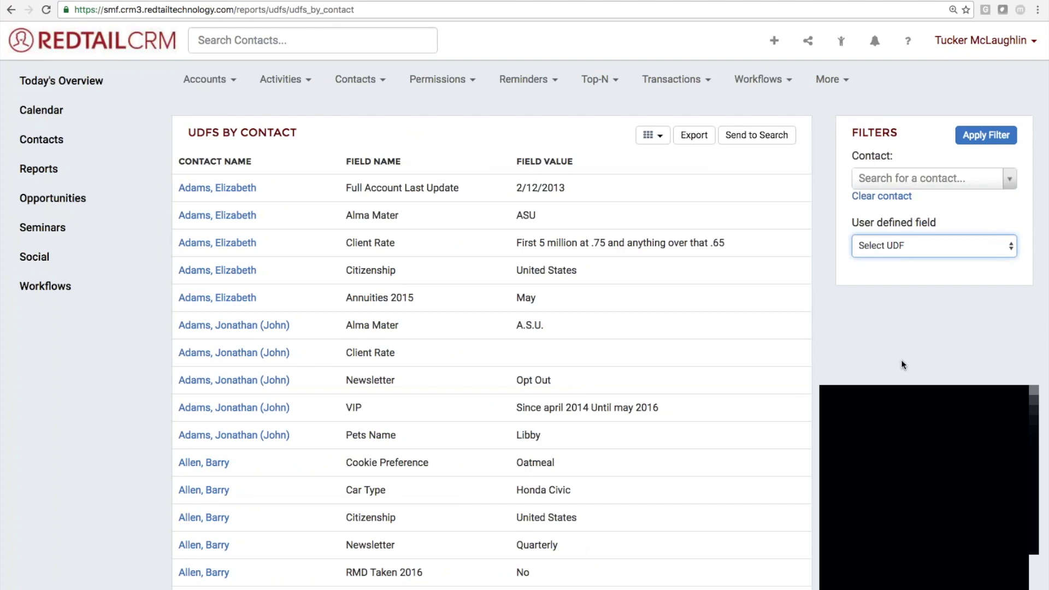
left_click(923, 431)
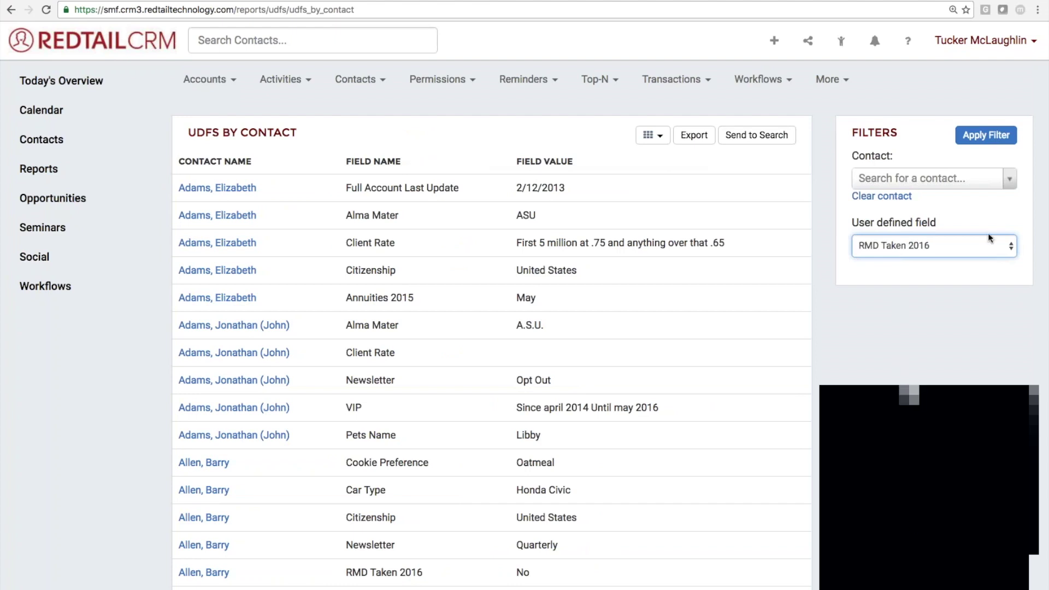
left_click(925, 299)
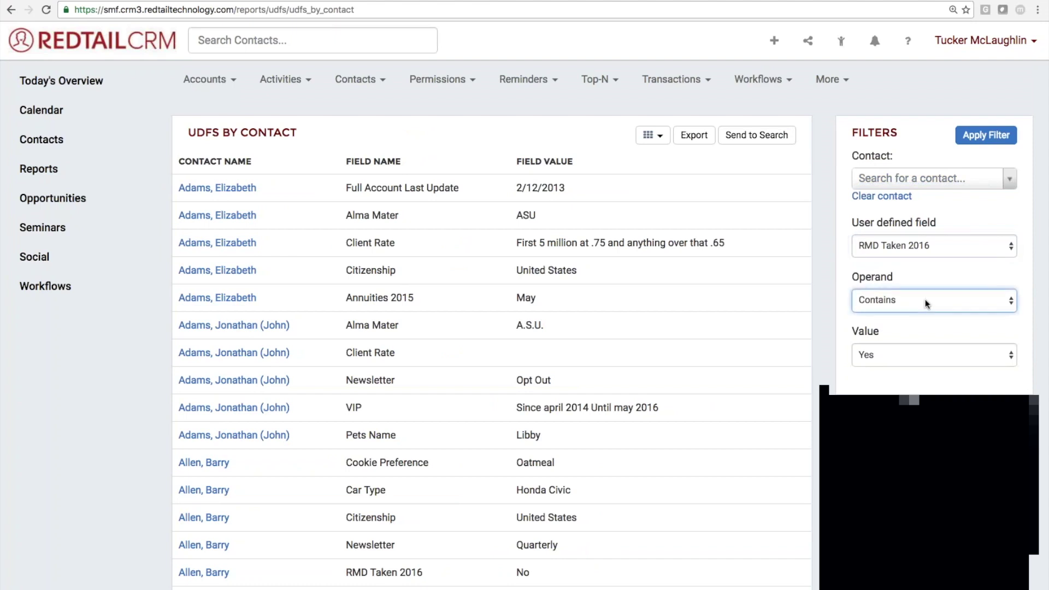
left_click(914, 311)
left_click(894, 362)
left_click(897, 367)
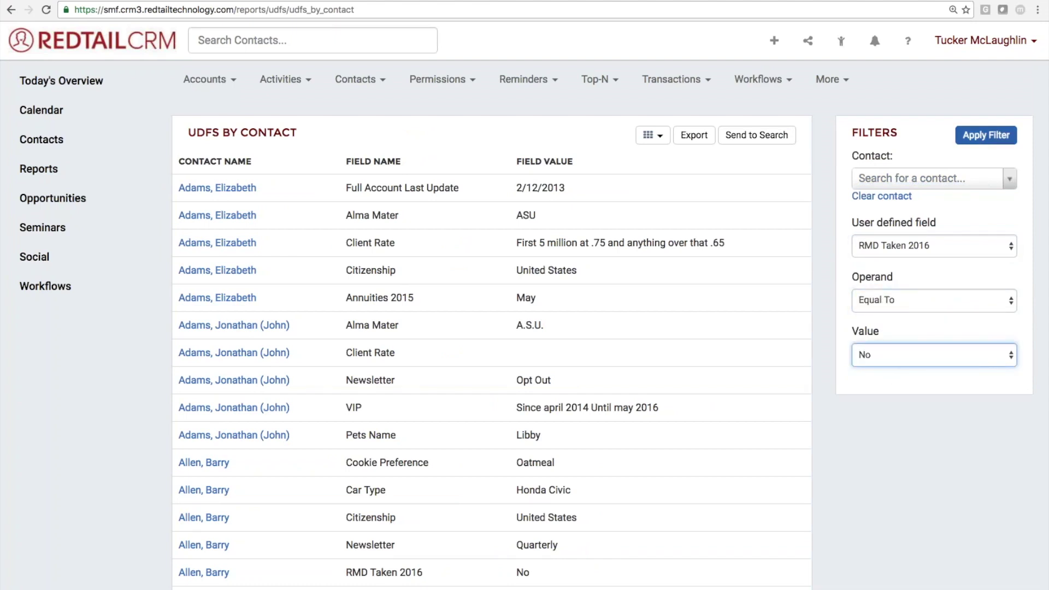
left_click(979, 136)
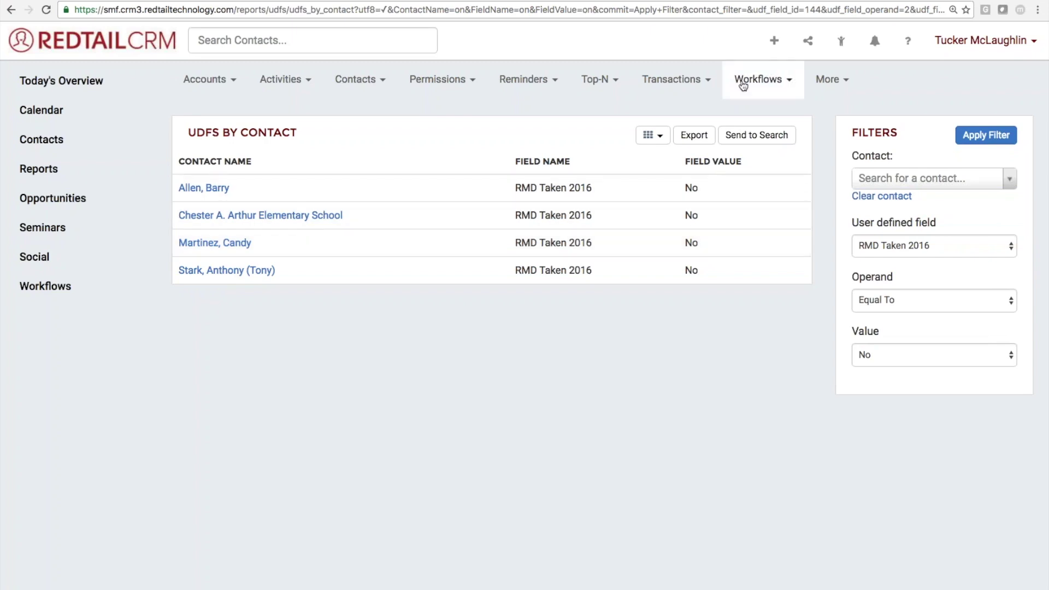
Start a new activity and give it the subject "RMD Taken Report"
left_click(779, 44)
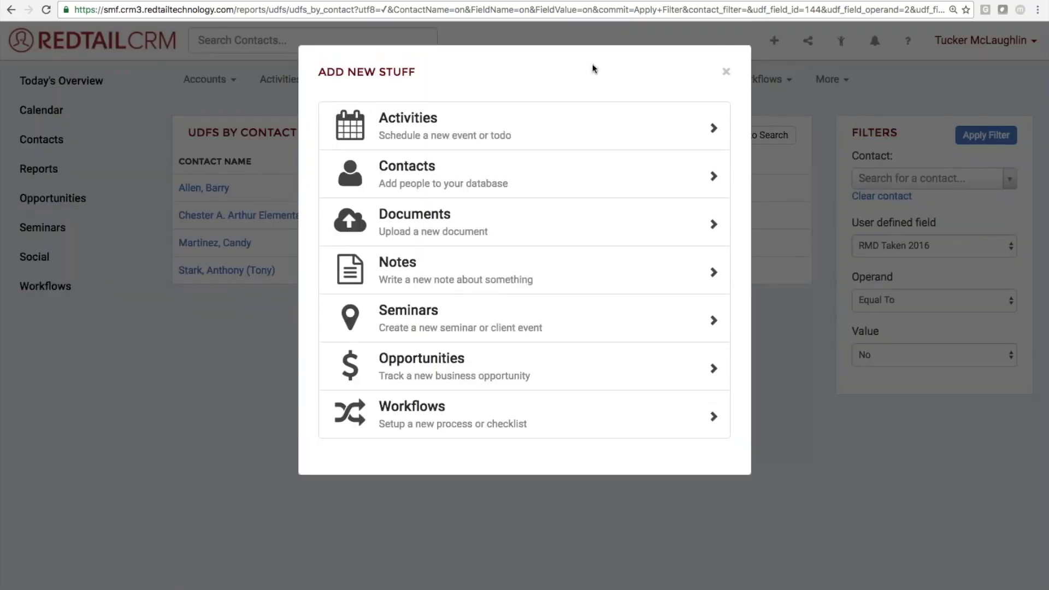
left_click(520, 129)
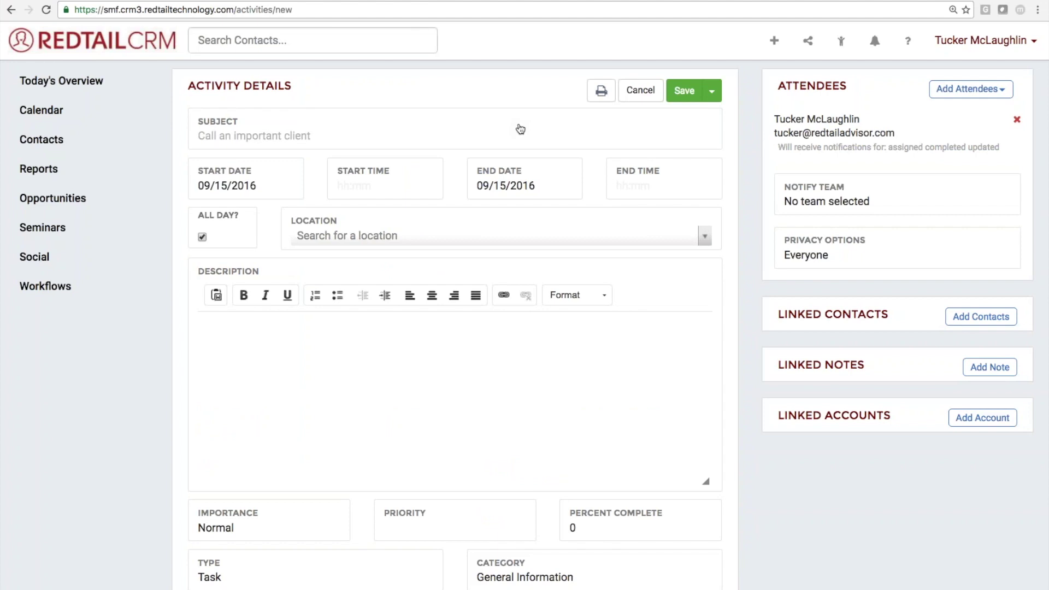
type("RMD ")
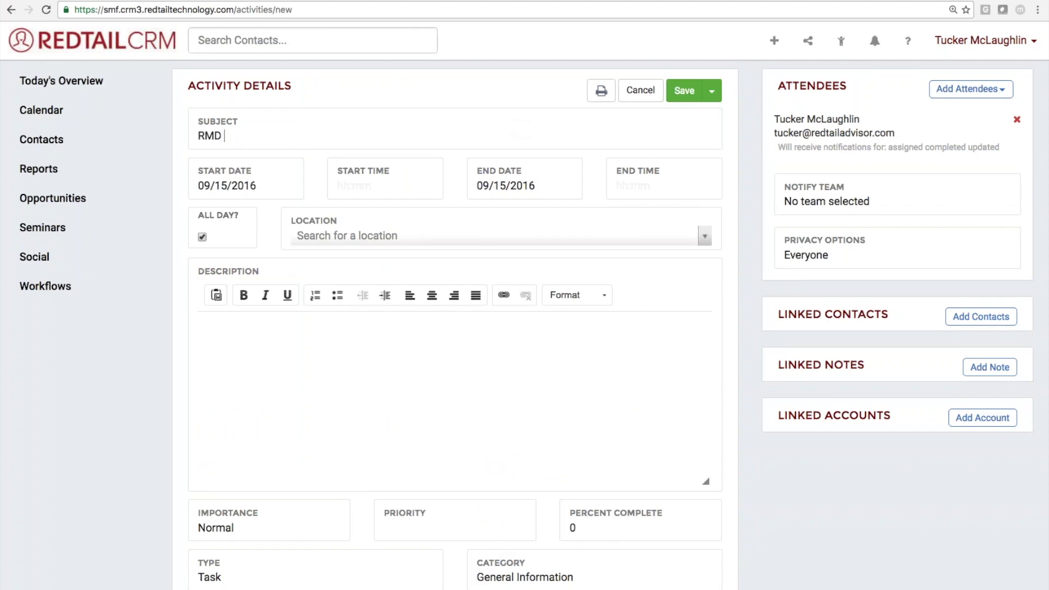
type("Taken Report")
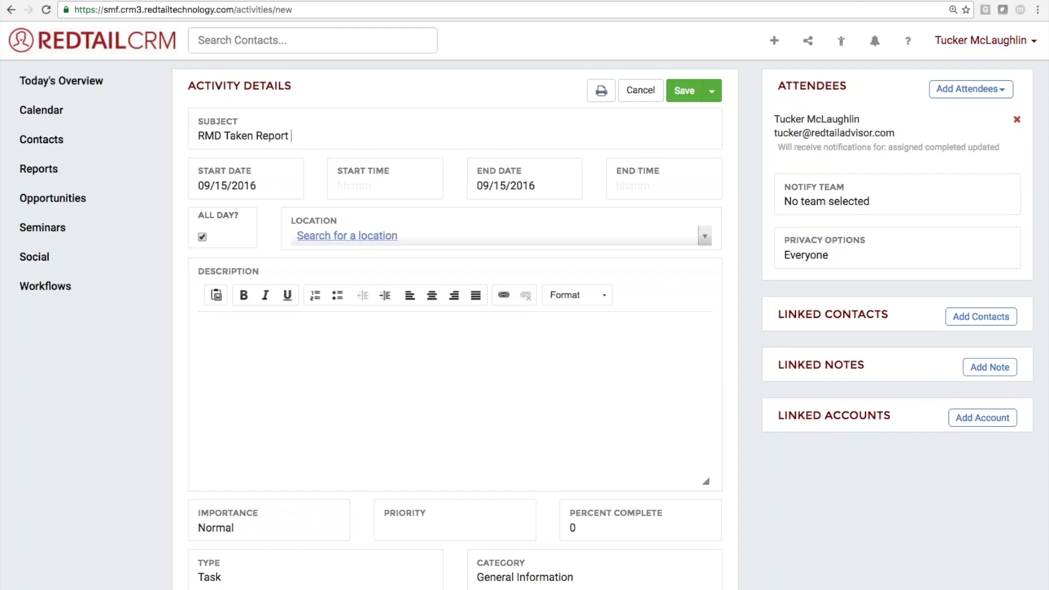
Enter the description "Run this report to be sure all out contacts have moved their RMD Taken field from NO to YES by 12/31."
left_click(439, 347)
type("Run this rep")
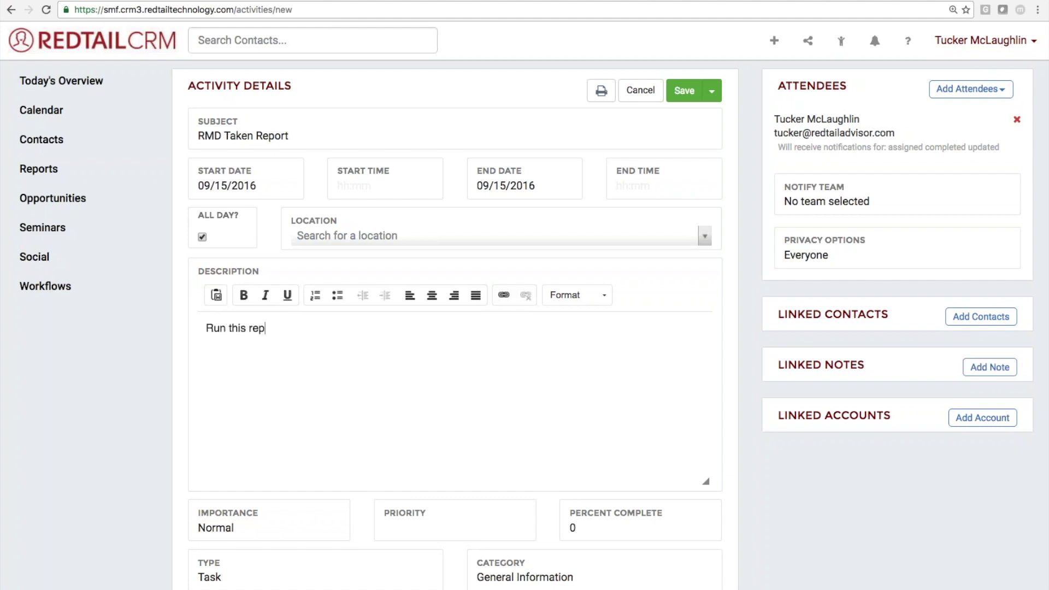
type("ort to be sure all out contacts have moved their RMD Taken field from NO to YEst")
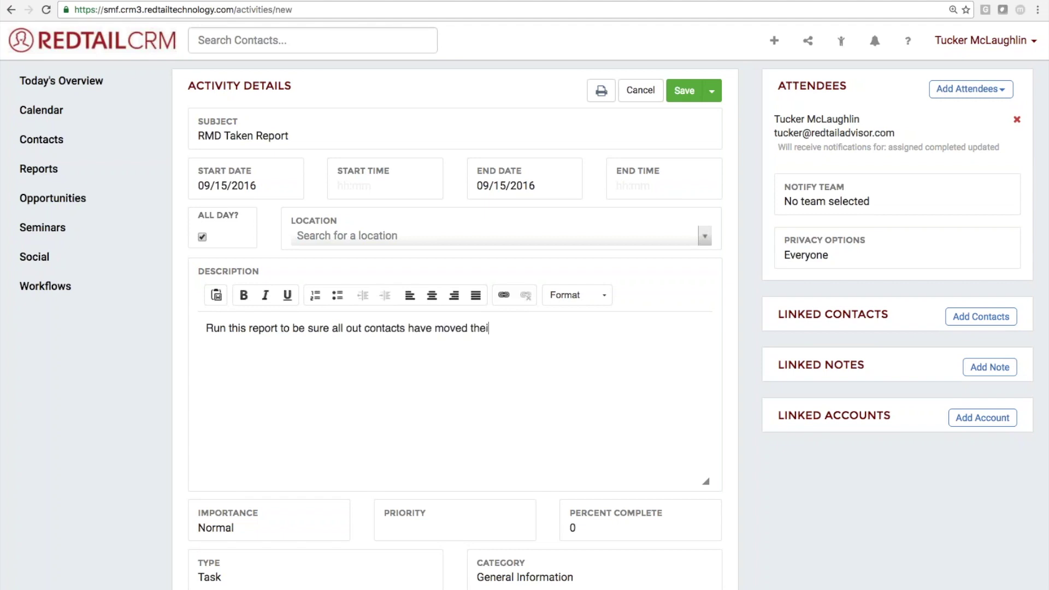
key("BackSpace")
key("BackSpace")
type("S by 12/31.")
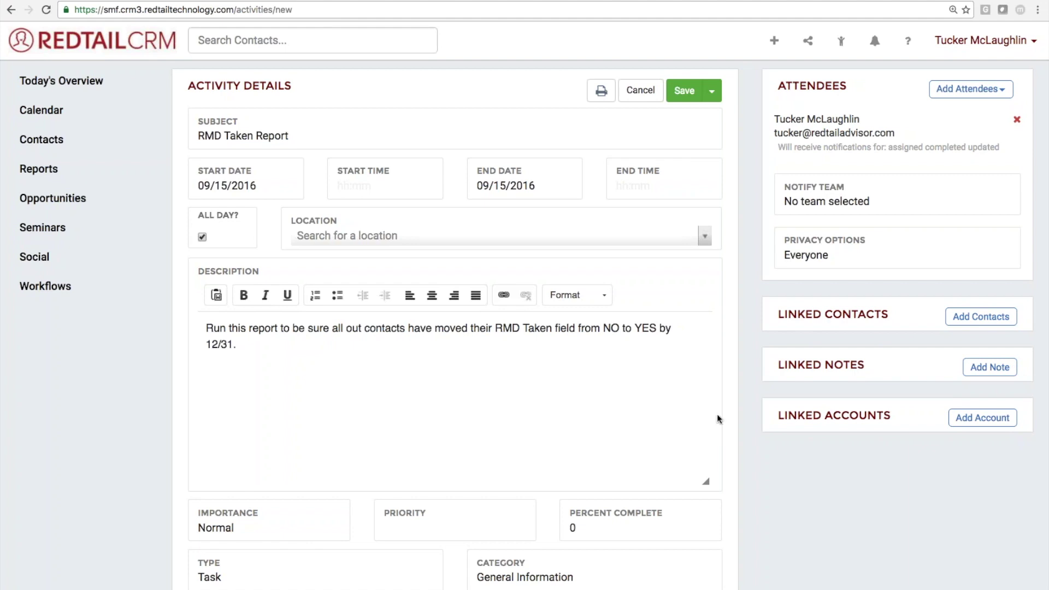
Set the activity's start date to 12/29/2016
left_click(227, 186)
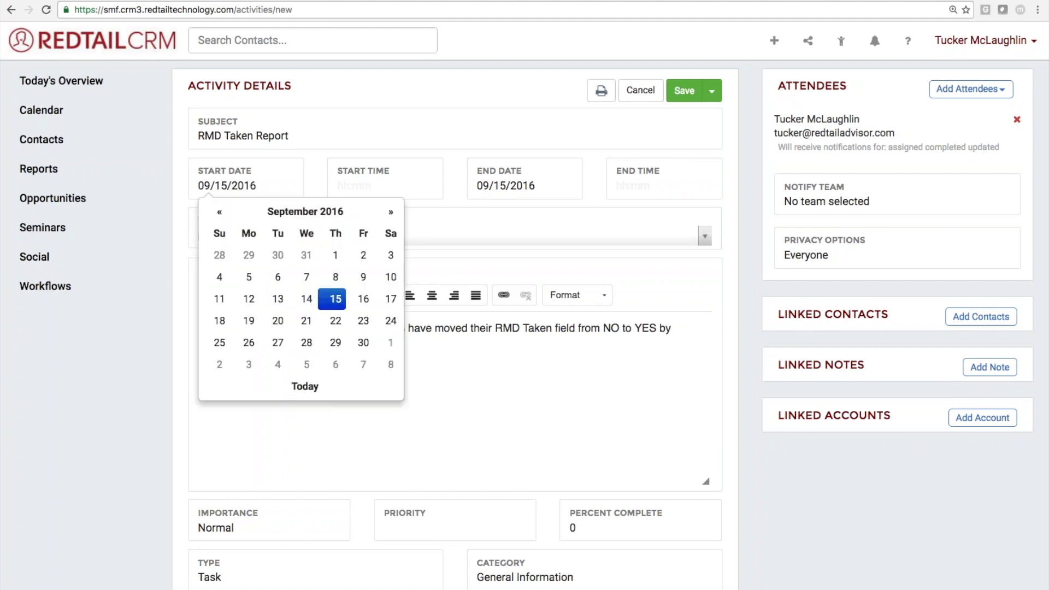
left_click(339, 222)
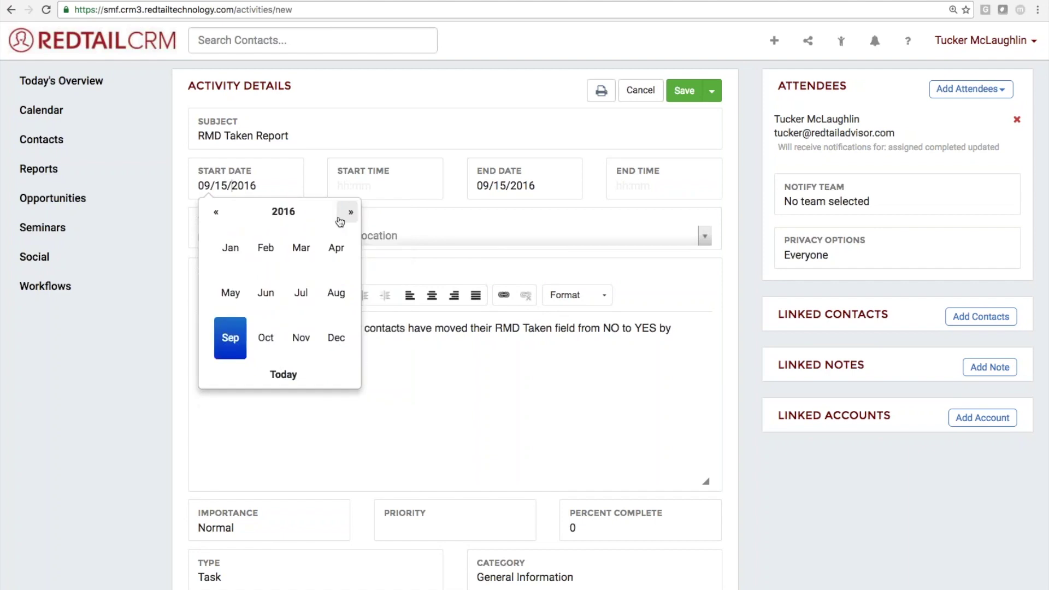
left_click(339, 337)
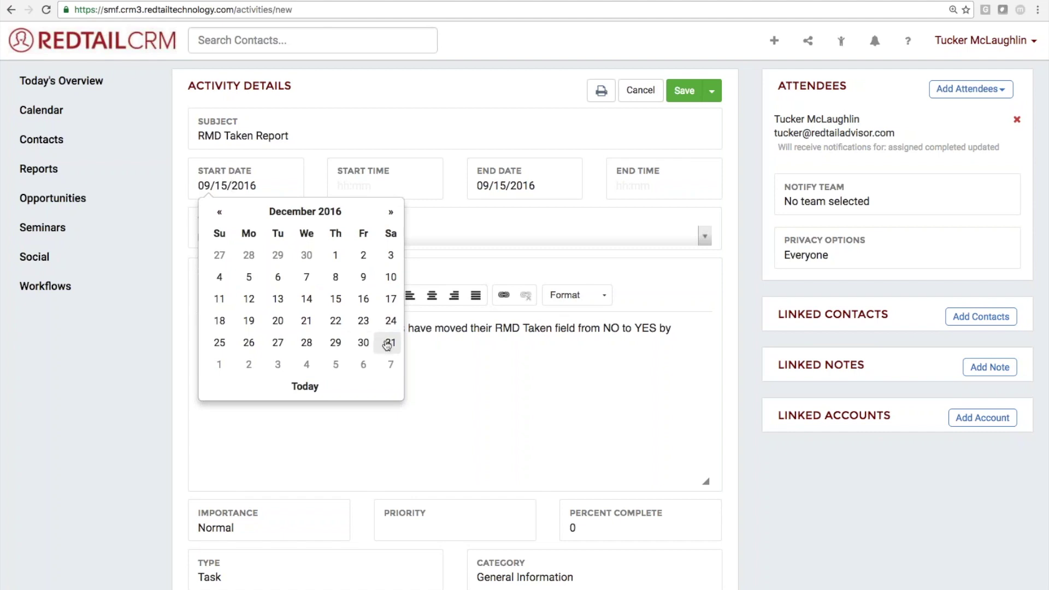
left_click(333, 343)
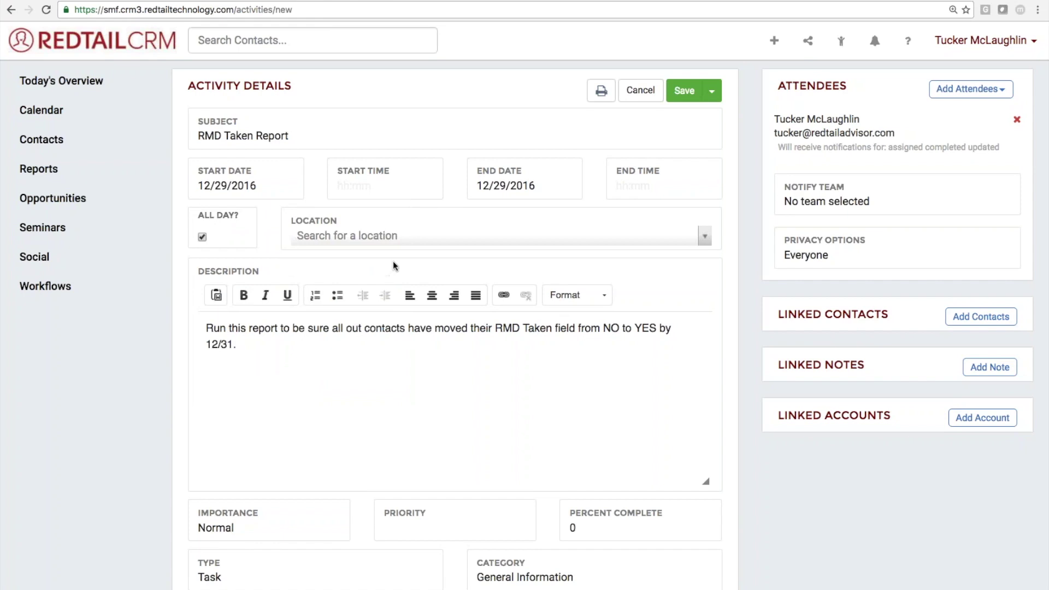
Make the activity repeat yearly, with an interval of every 1 year
scroll(393, 263, "down", 3)
scroll(394, 266, "up", 1)
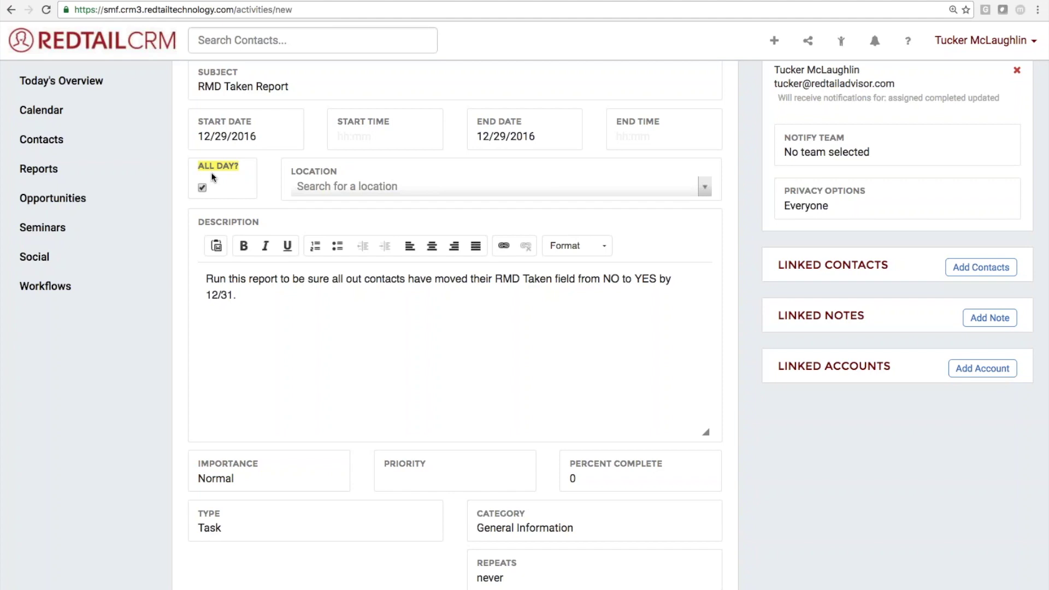
scroll(213, 176, "down", 2)
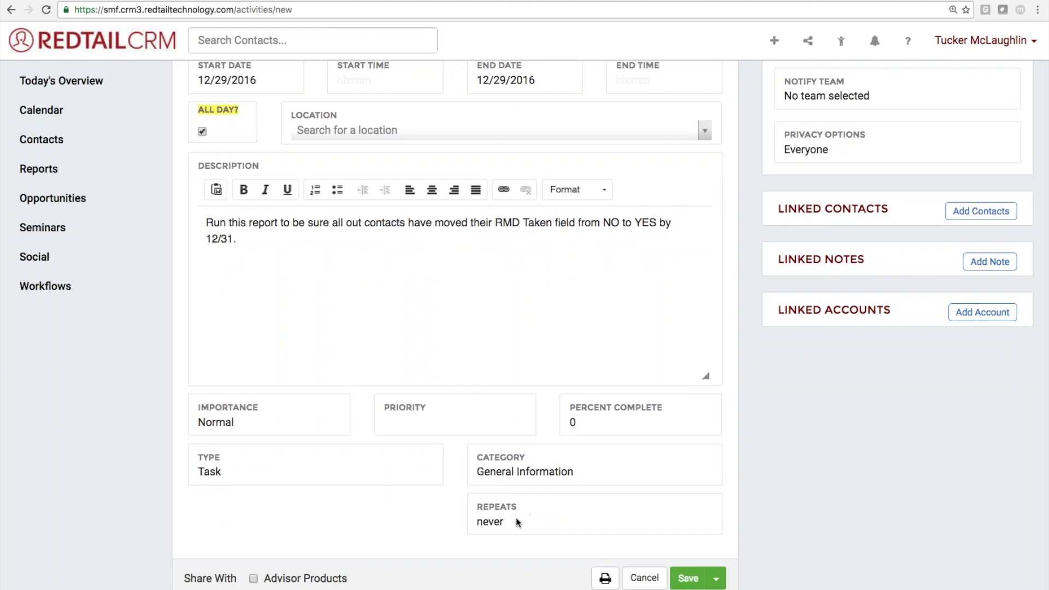
left_click(516, 587)
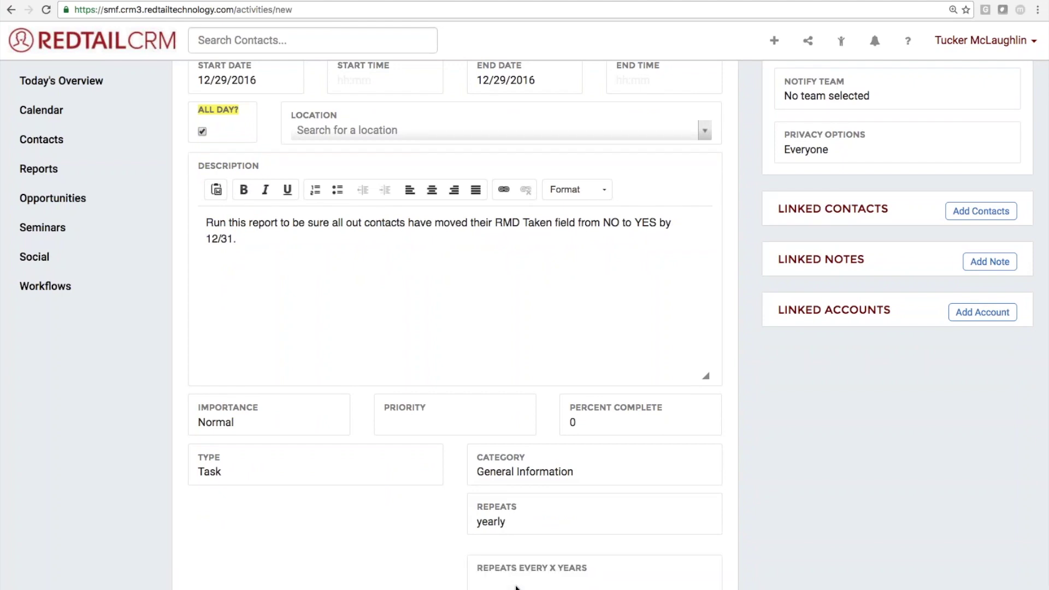
scroll(516, 587, "down", 3)
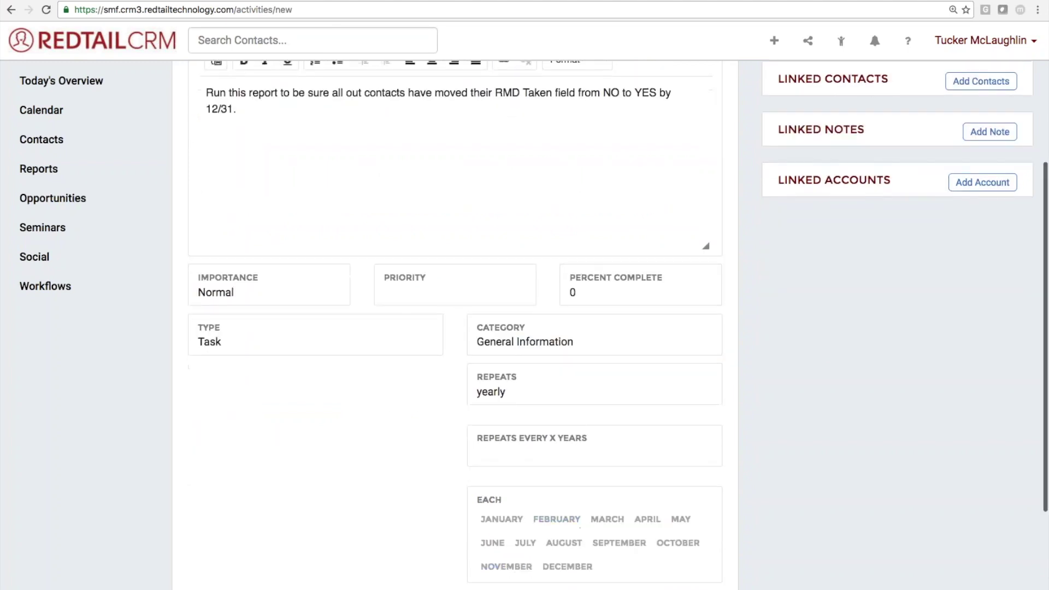
type("1")
Set the yearly recurrence to fall each December on the last Thursday
scroll(456, 499, "down", 3)
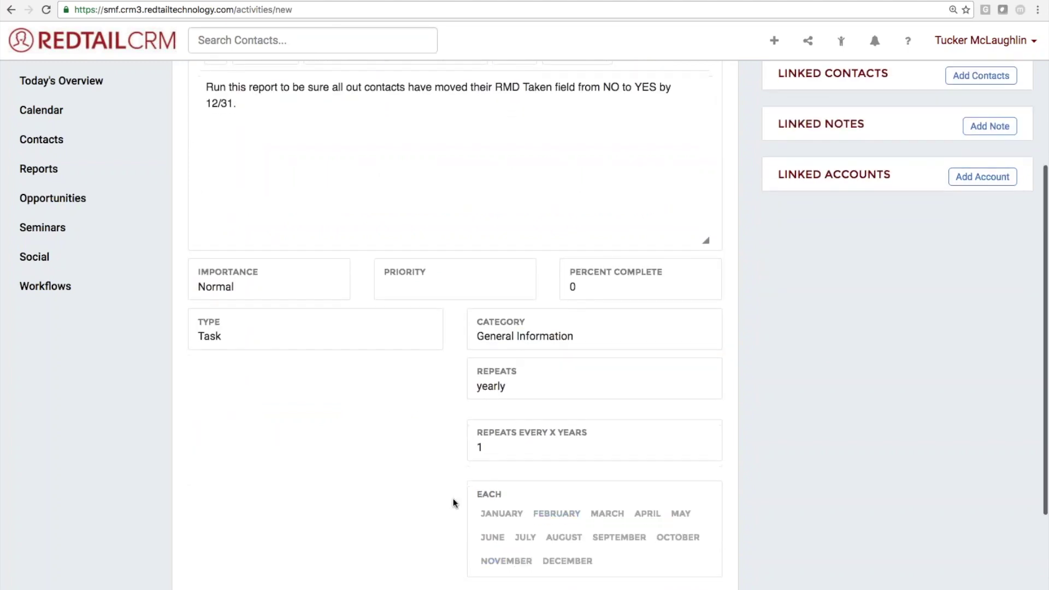
left_click(570, 453)
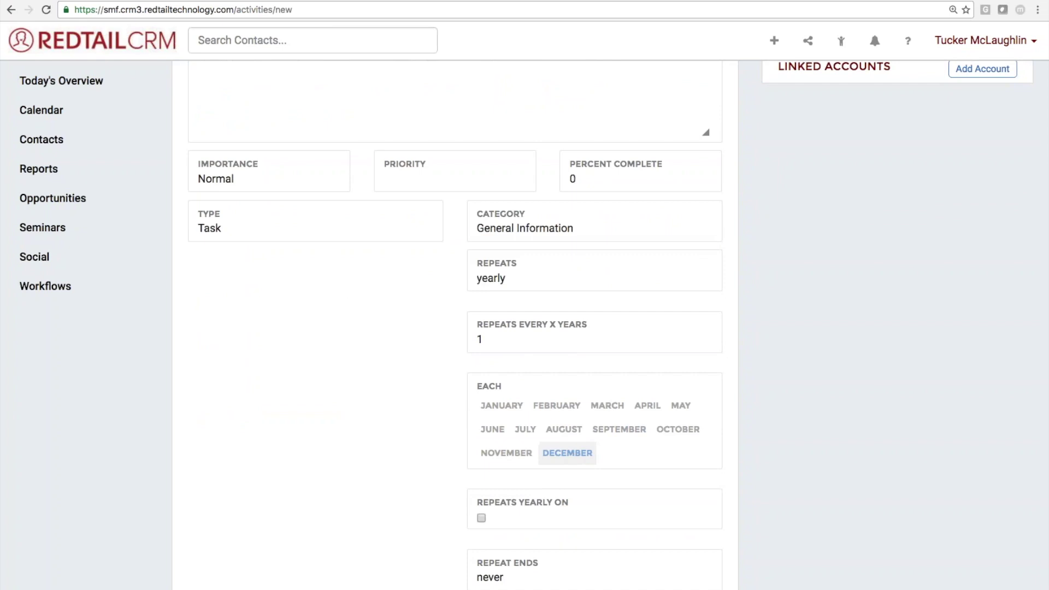
scroll(481, 491, "down", 1)
left_click(481, 461)
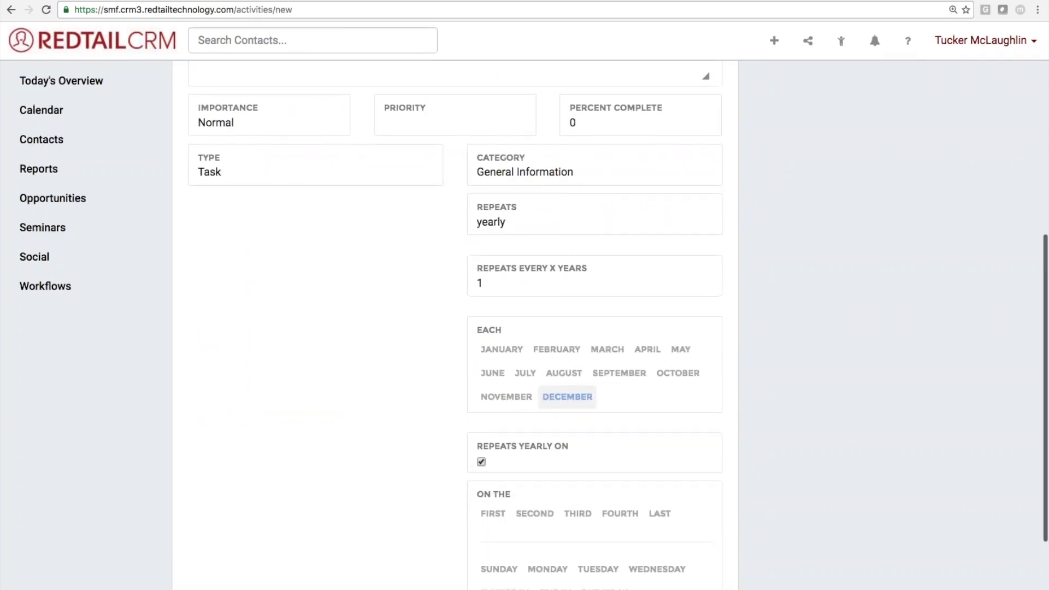
scroll(359, 539, "down", 2)
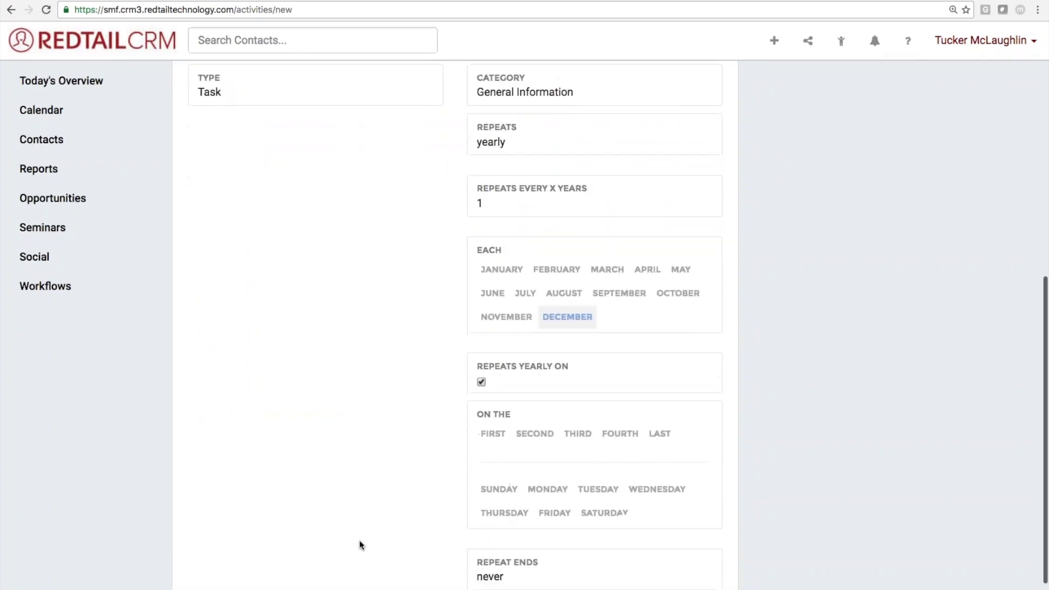
left_click(659, 431)
left_click(524, 507)
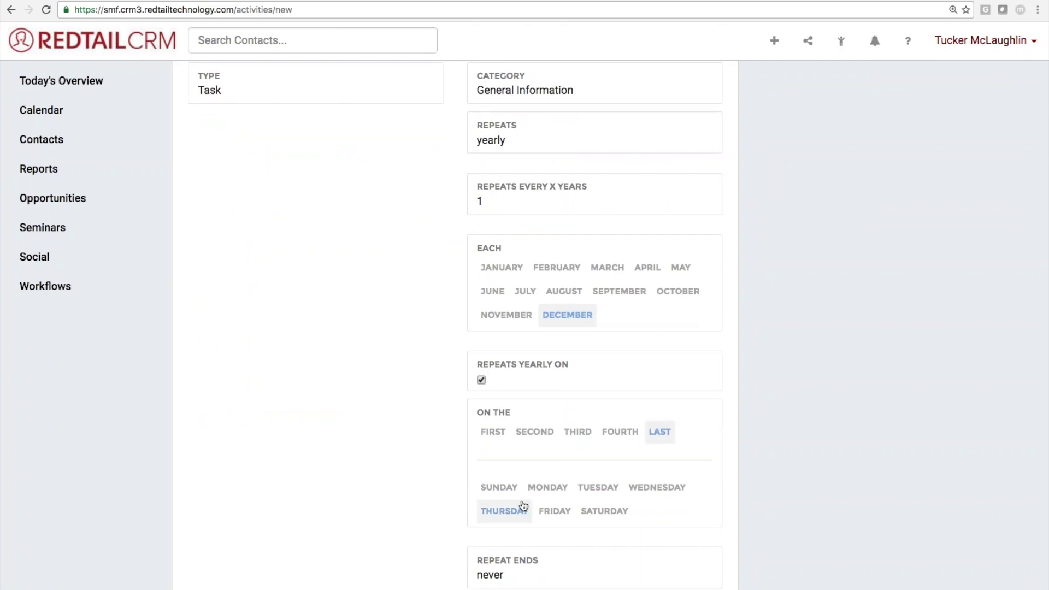
scroll(523, 507, "down", 1)
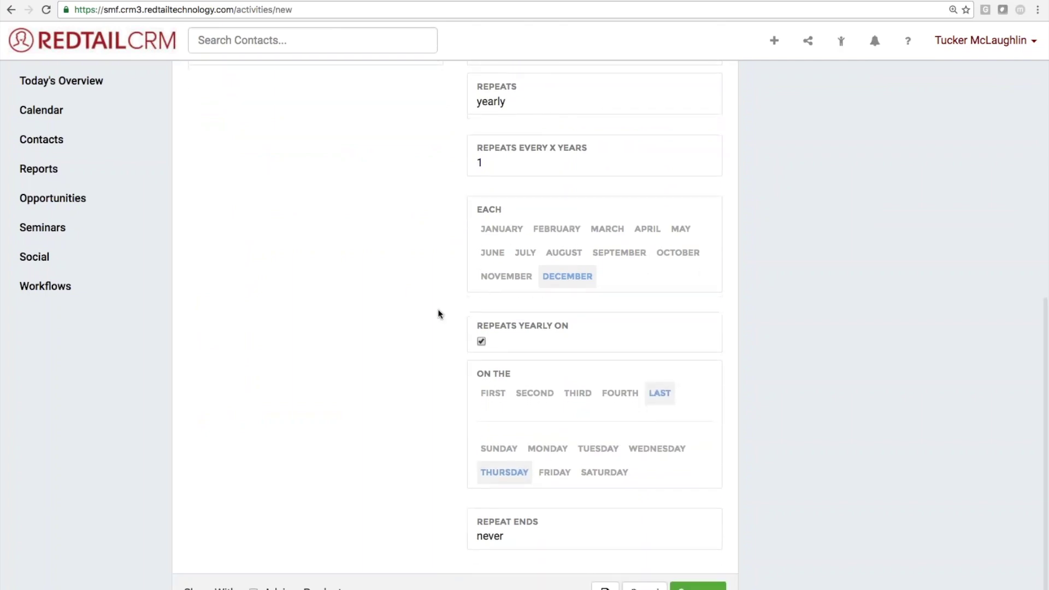
scroll(444, 152, "up", 1)
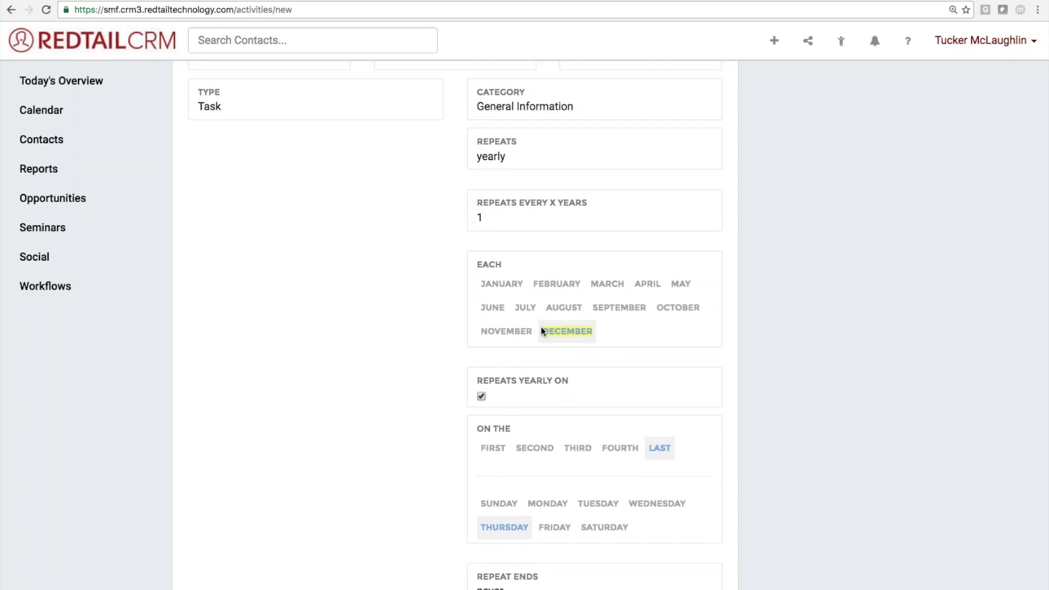
scroll(571, 409, "down", 1)
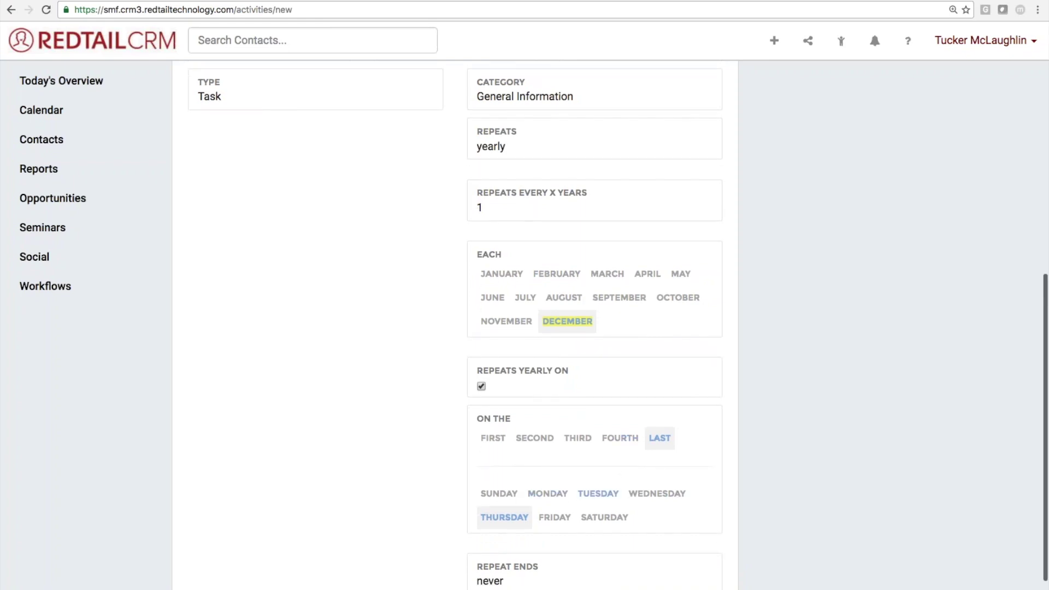
Set the recurrence to end on a specific date, 12/31/2020
scroll(622, 458, "down", 3)
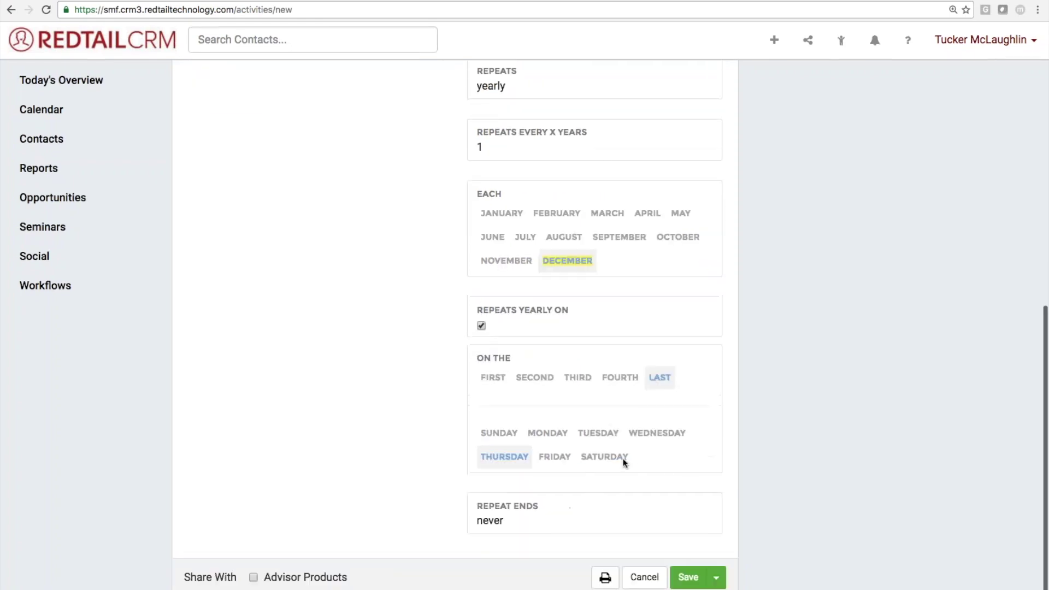
left_click(568, 529)
scroll(568, 524, "down", 2)
left_click(568, 523)
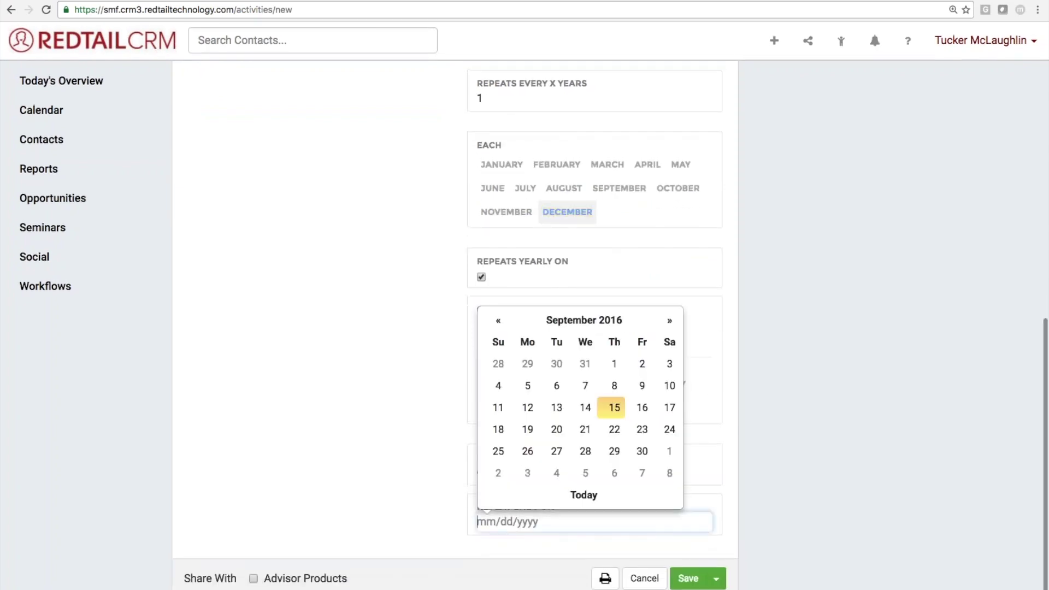
left_click(583, 320)
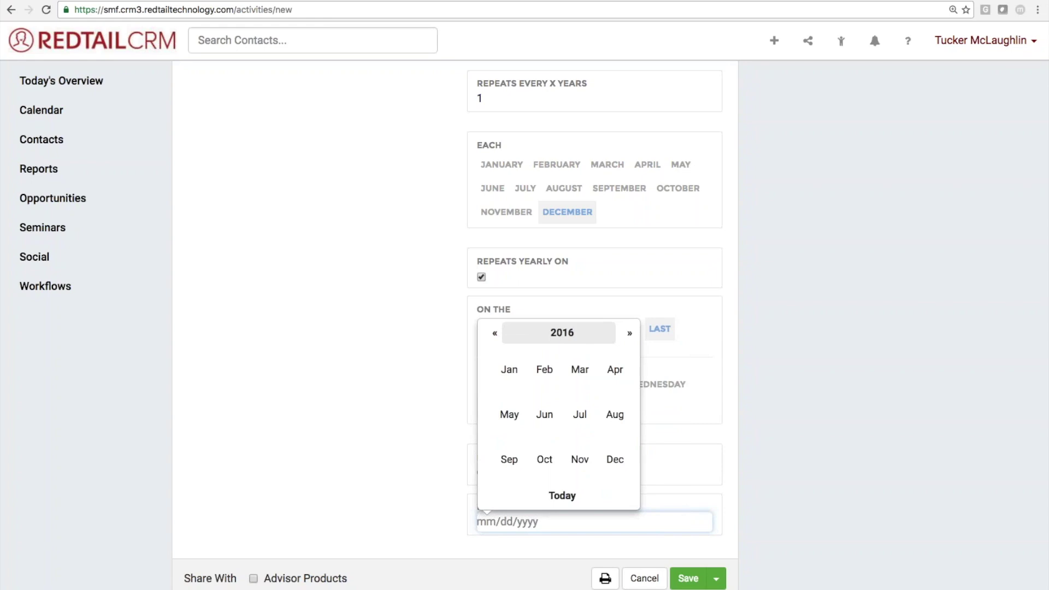
left_click(562, 332)
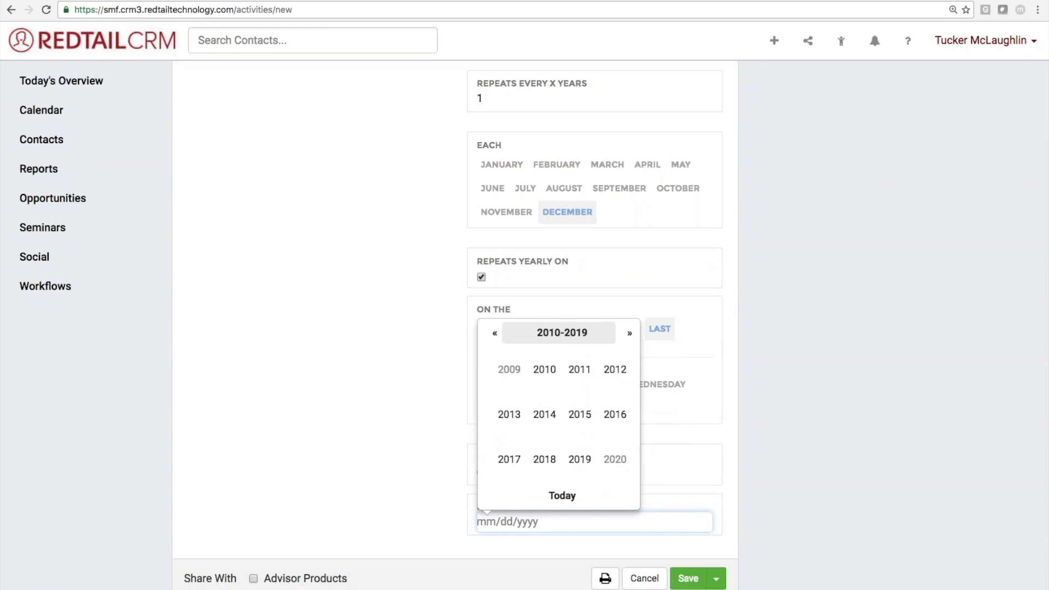
left_click(614, 459)
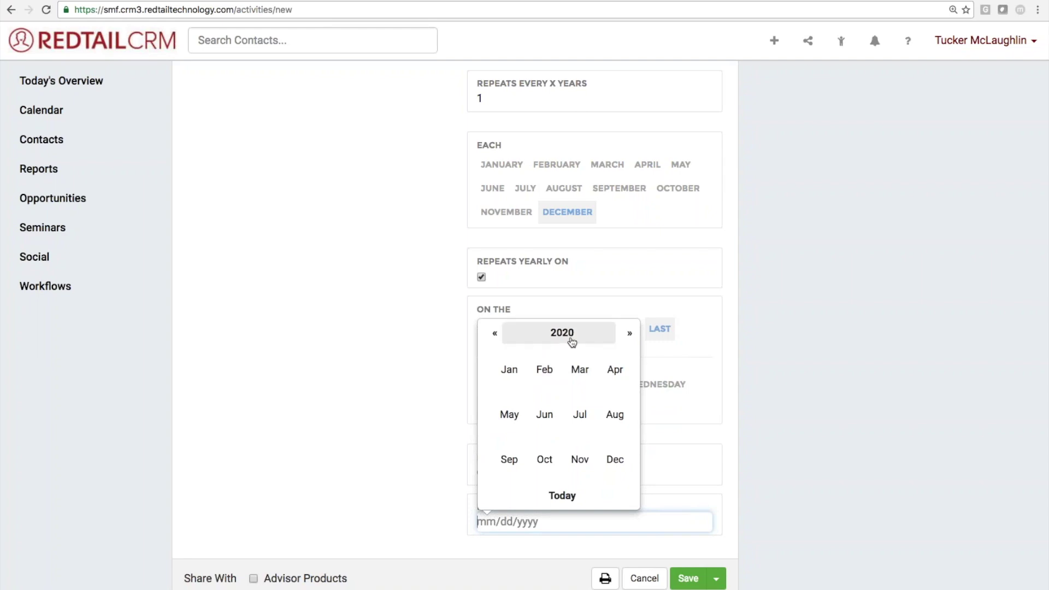
left_click(618, 461)
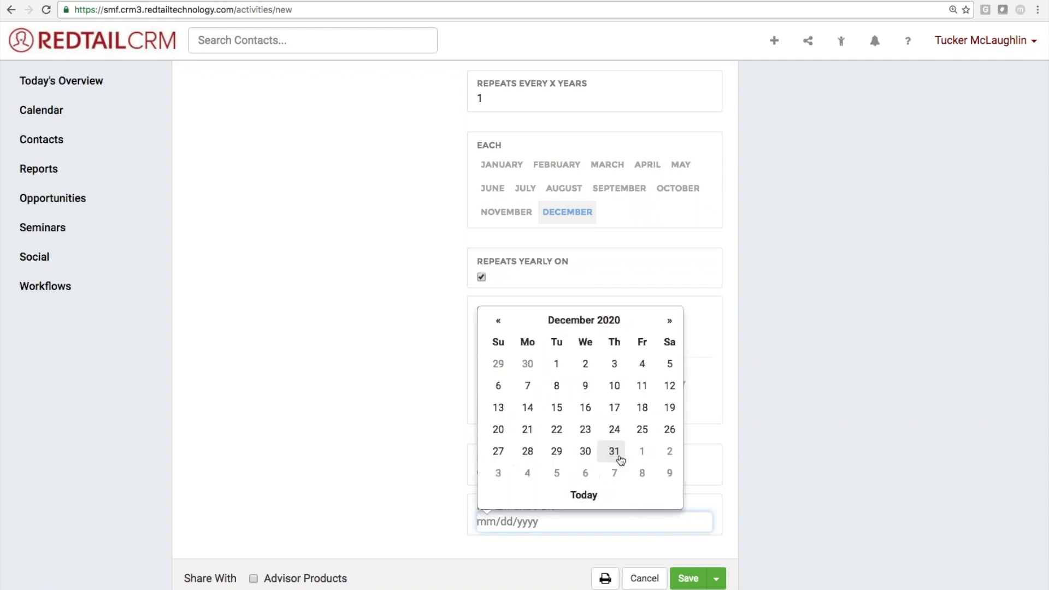
left_click(615, 452)
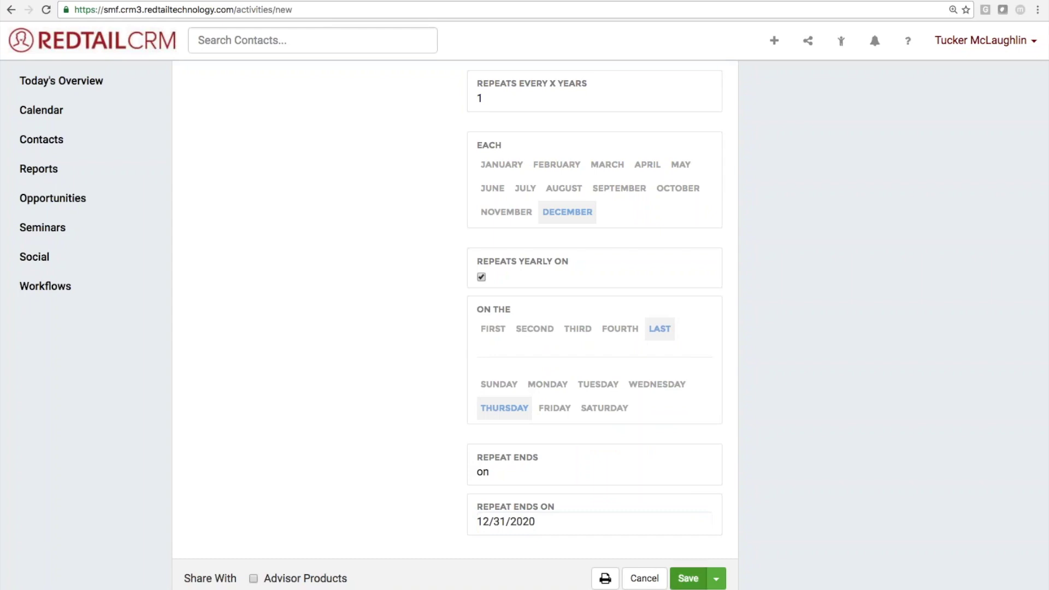
Review the activity's current attendee and view the list of users who can be added as attendees
scroll(594, 328, "up", 3)
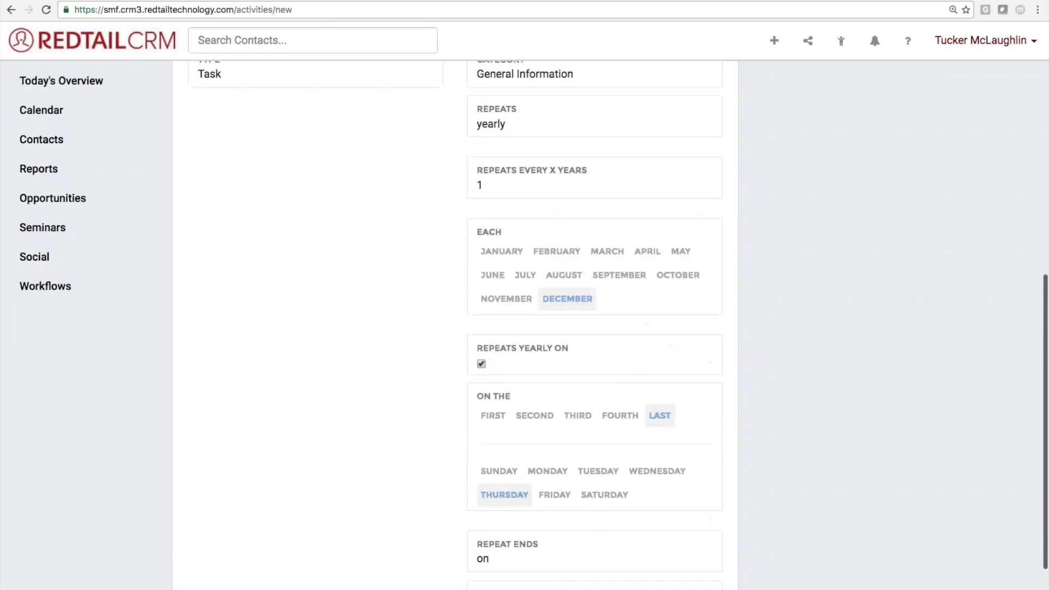
scroll(764, 299, "up", 10)
left_click_drag(870, 132, 783, 108)
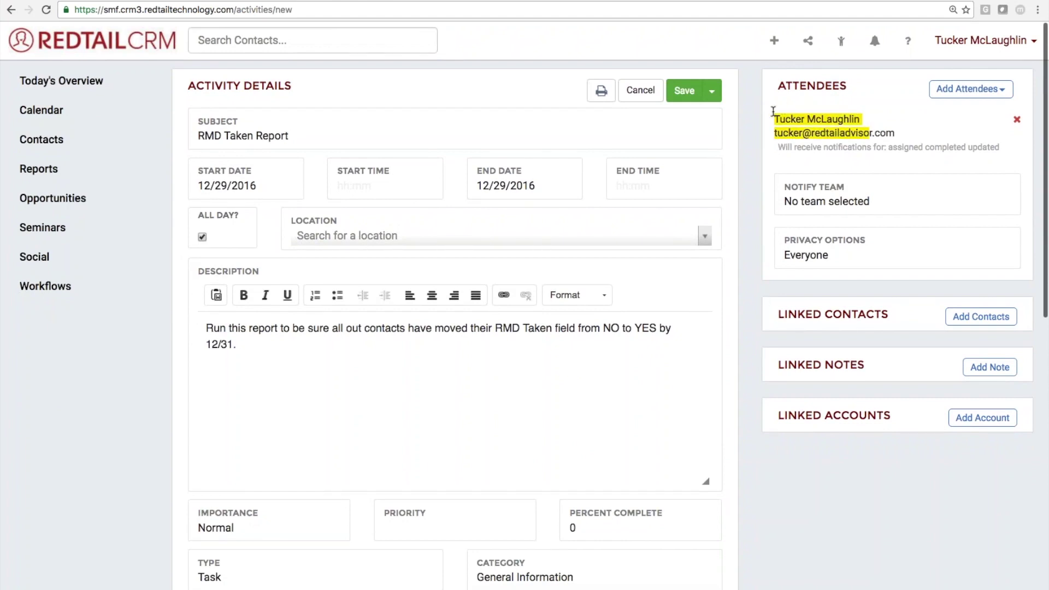
left_click(943, 91)
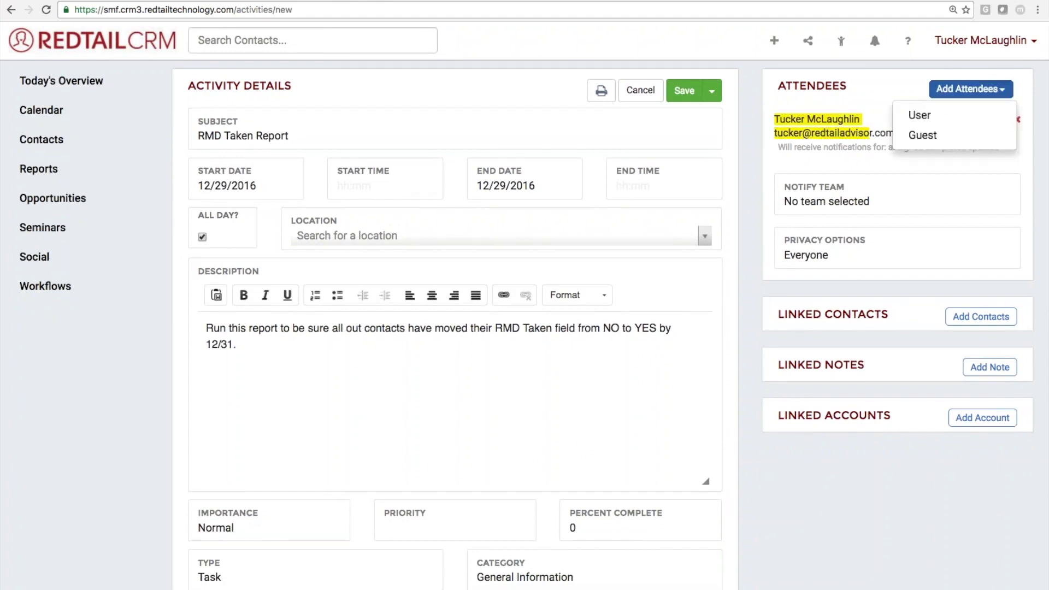
left_click(919, 114)
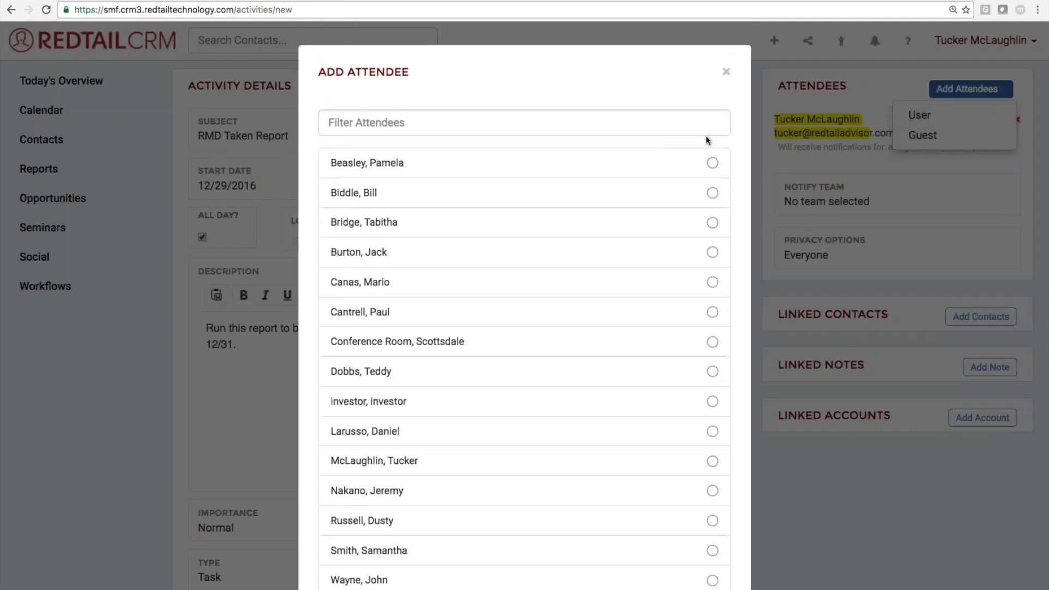
key("Escape")
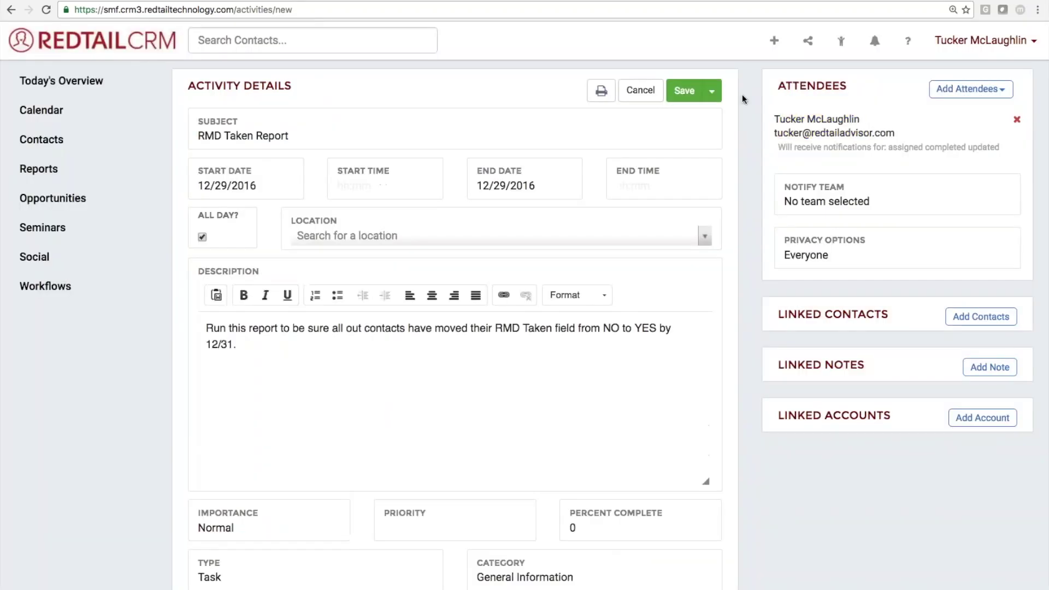
Save the RMD Taken Report activity
left_click(686, 93)
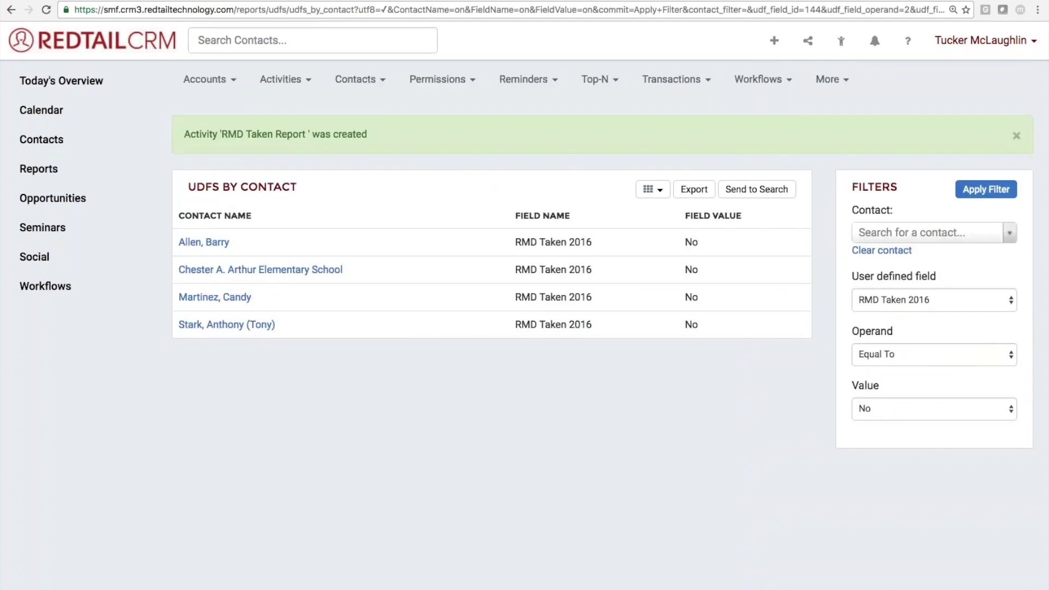
left_click_drag(514, 243, 590, 247)
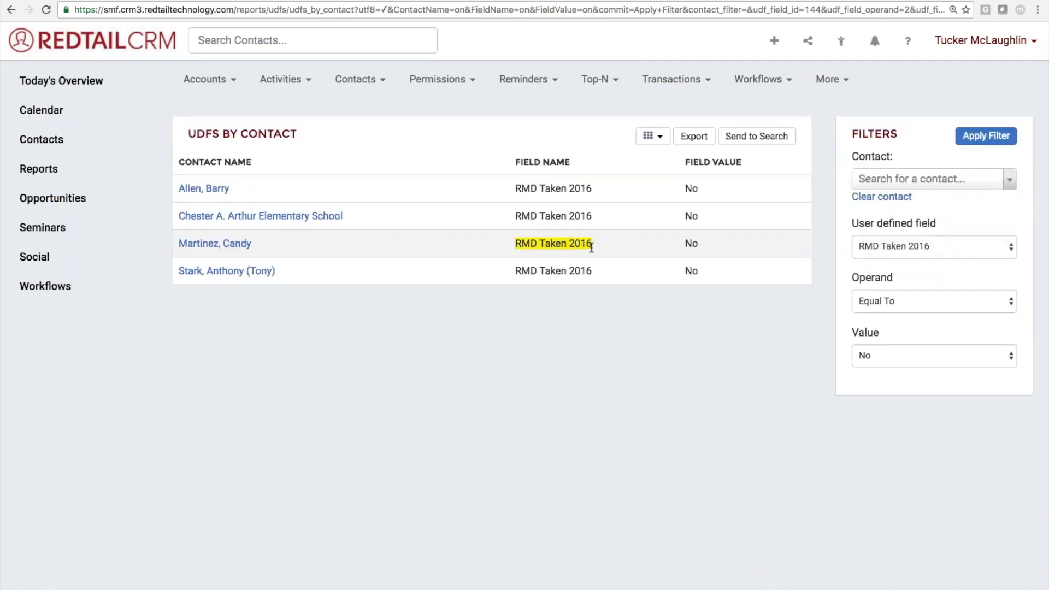
Set the RMD Taken 2016 user defined field to Yes for the third contact listed in the UDFs by Contact report
left_click(215, 244)
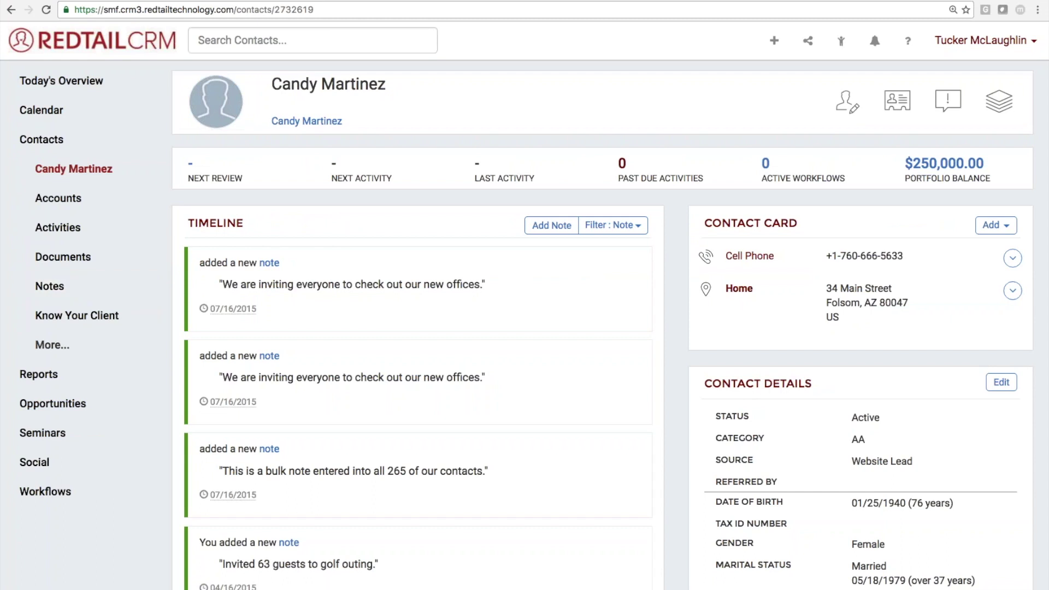
left_click(64, 347)
left_click(64, 346)
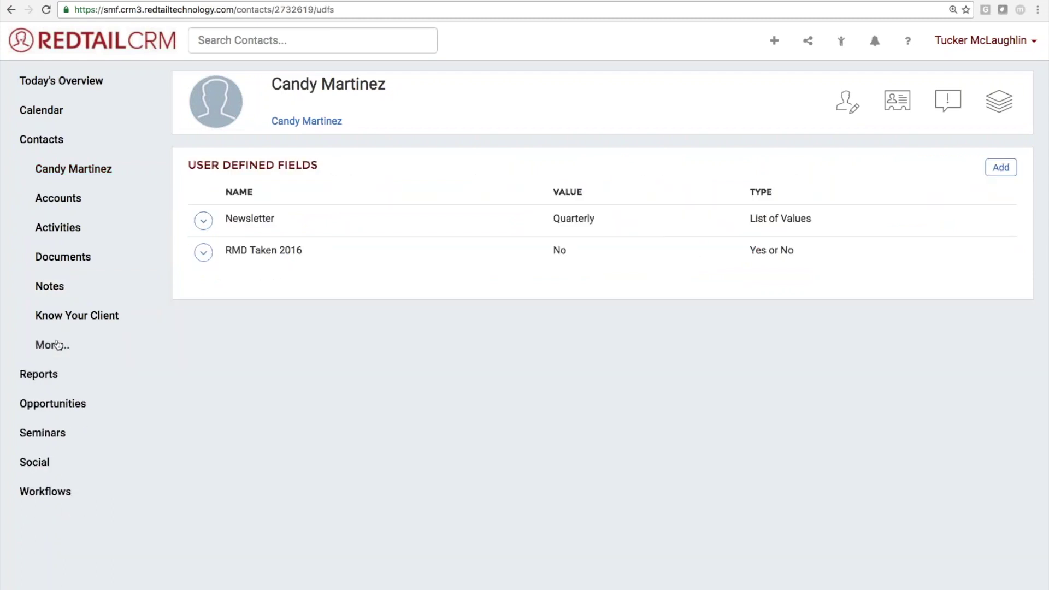
left_click(203, 252)
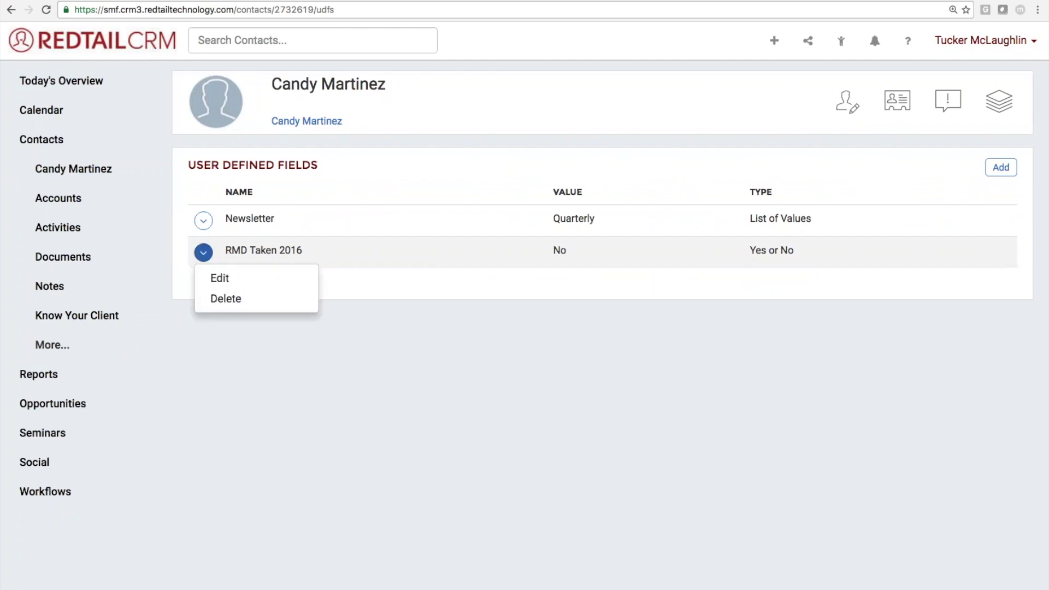
left_click(221, 279)
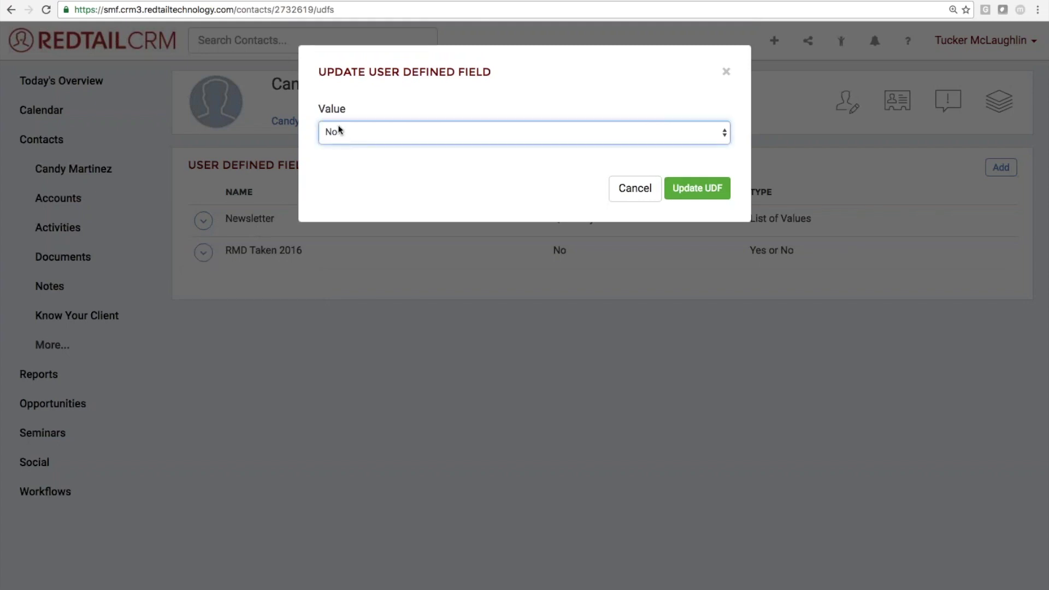
left_click(696, 188)
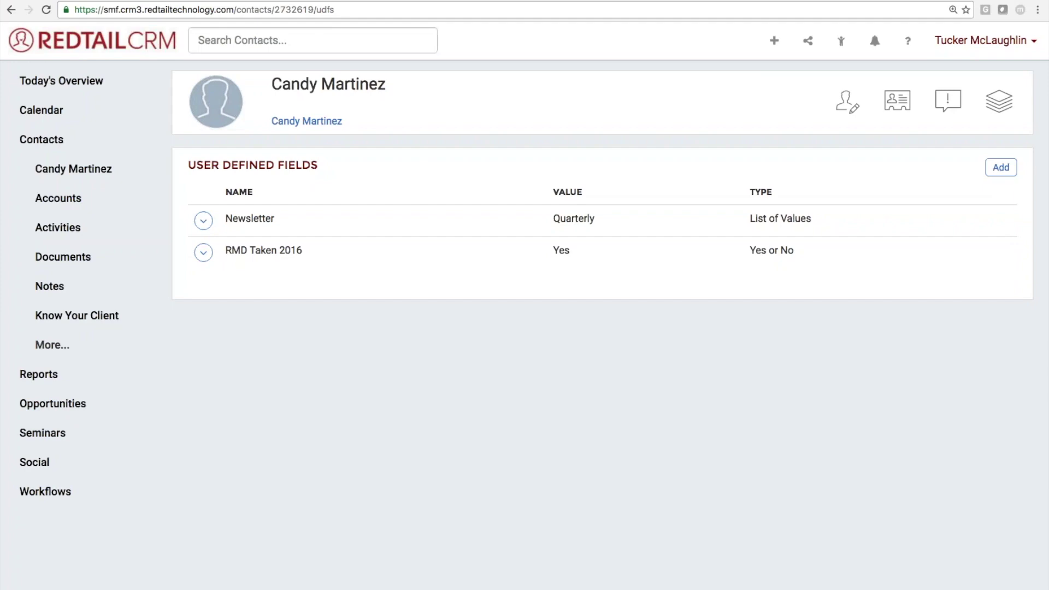
Create a new activity from this contact's record with the subject "RMD Account Report"
left_click(773, 42)
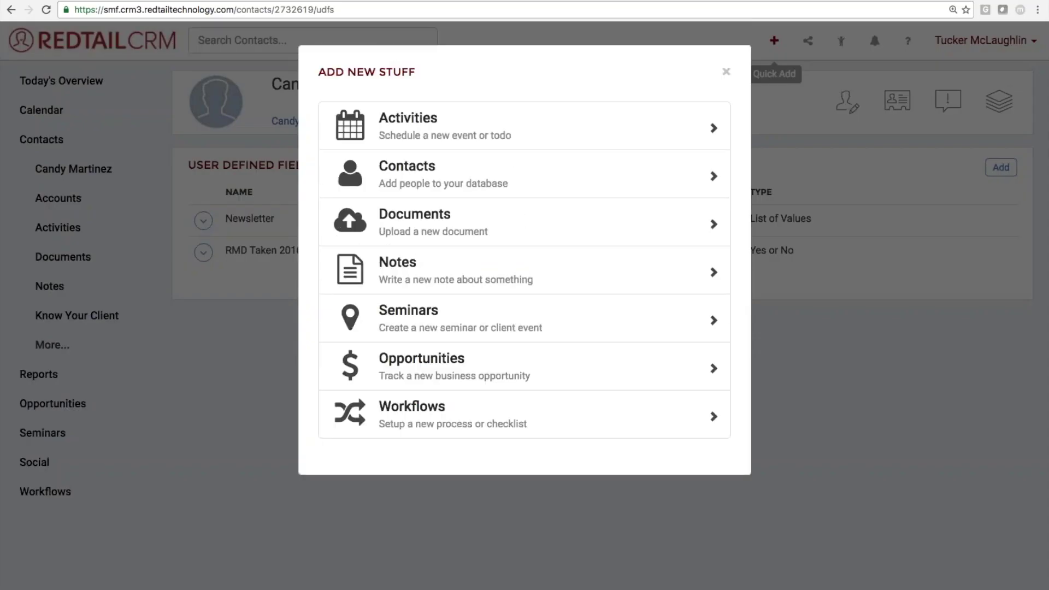
left_click(685, 121)
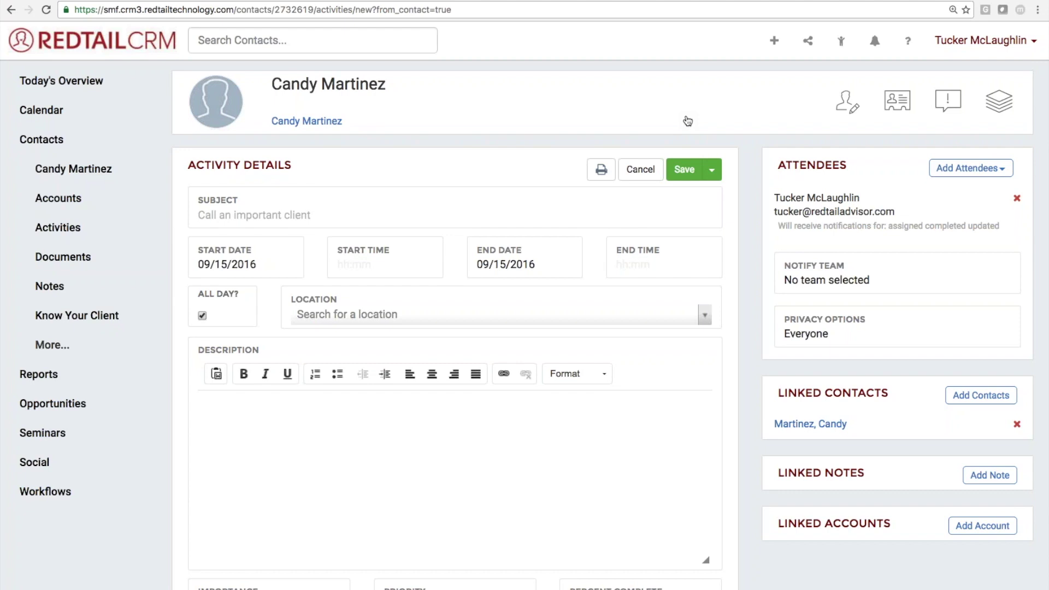
left_click(450, 213)
type("RM")
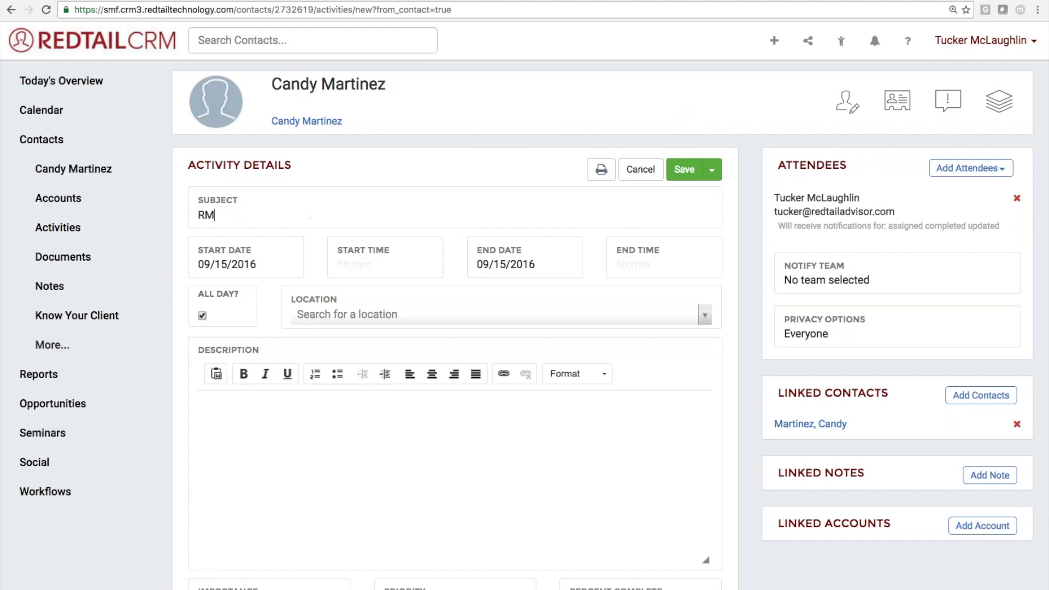
type("D T")
key("BackSpace")
type("Requ")
key("BackSpace")
key("BackSpace")
key("BackSpace")
key("BackSpace")
type("Account Report")
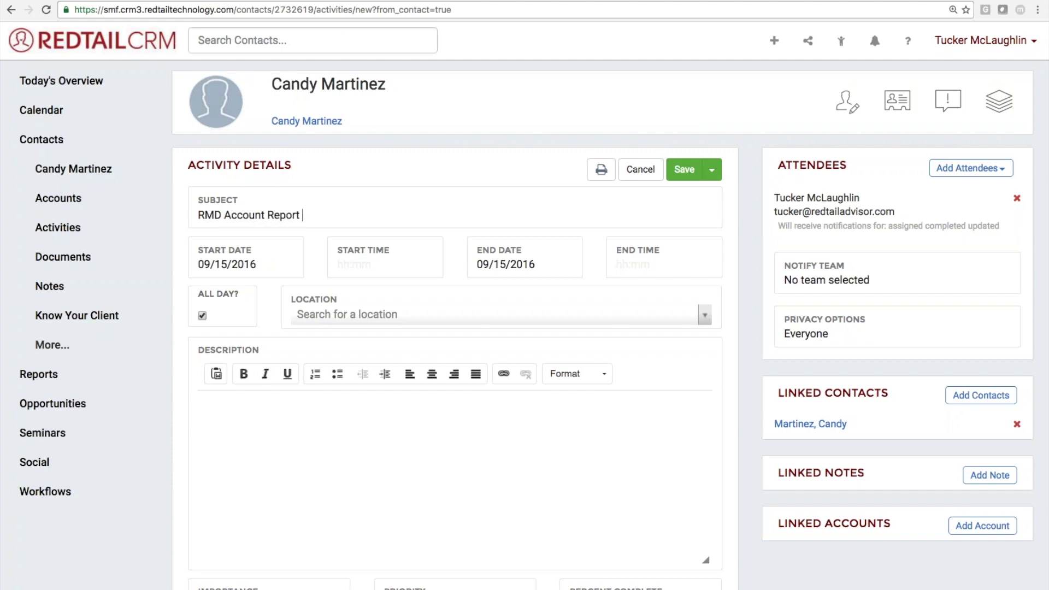
Enter "Run RMD Account report annually" as the activity description
left_click(425, 474)
type("Run RMD Acco")
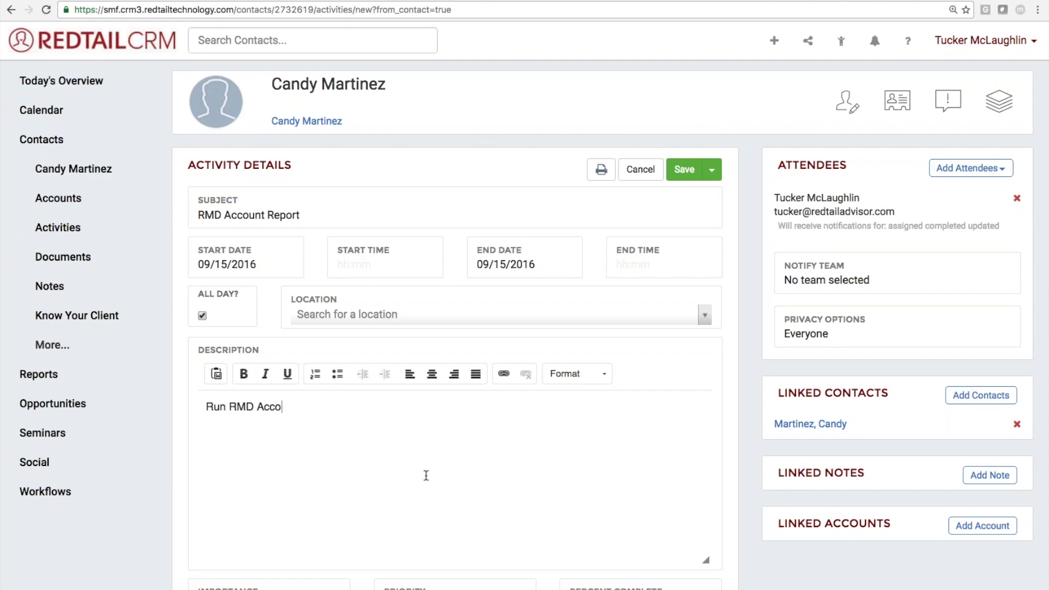
type("unt report acc")
key("BackSpace")
key("BackSpace")
type("nnually,")
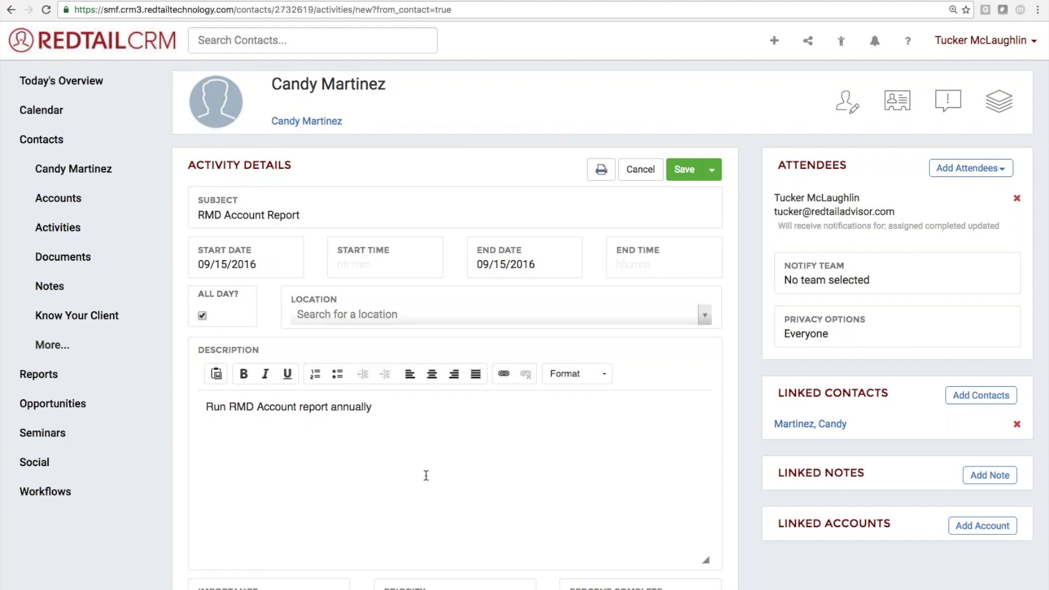
Turn the description into a numbered list and remove the word "annually" from its first item
left_click(207, 407)
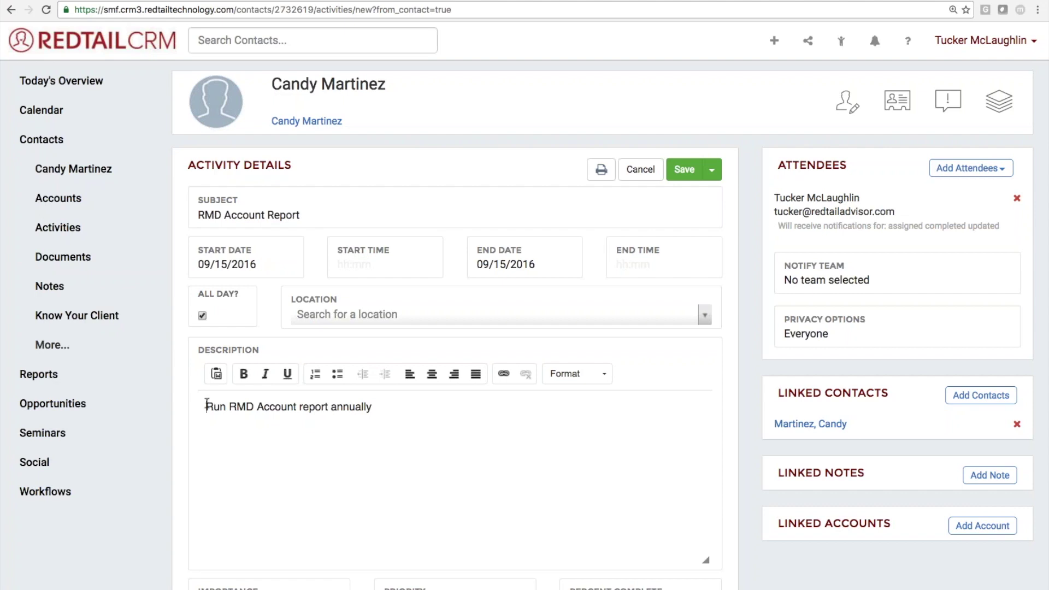
left_click(315, 374)
left_click(429, 410)
key("Return")
left_click_drag(429, 409, 361, 411)
key("BackSpace")
Add the numbered items "Click Send to Search" and "Select All Contact> Bulk Add UDF RMD Taken +Year" to the description
left_click(357, 516)
type("Click Send to")
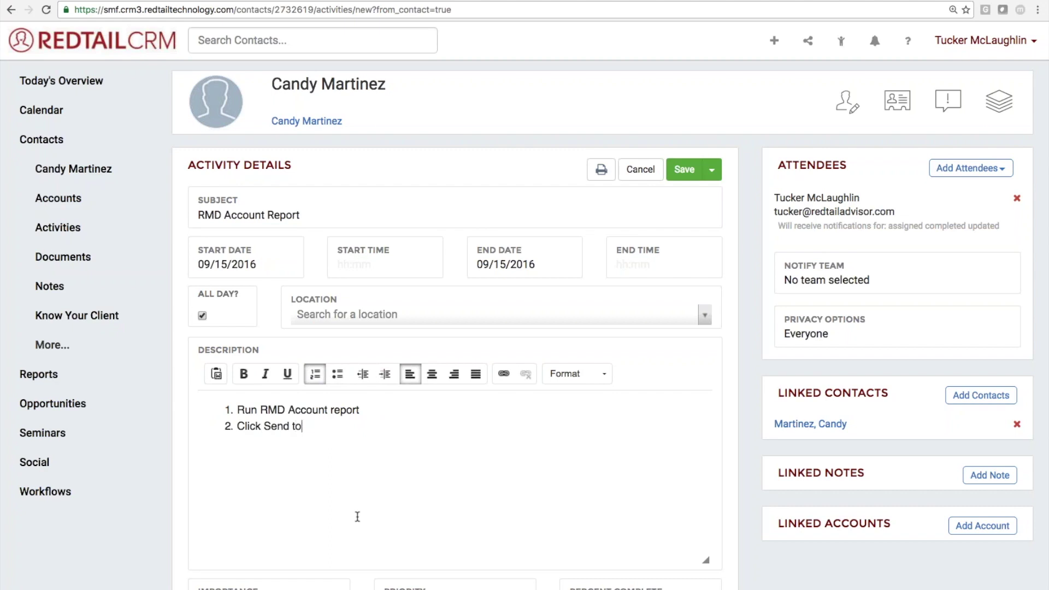
type(" Search")
key("Return")
type("Select All Contact>")
key("BackSpace")
type("F RMD Taken +Year")
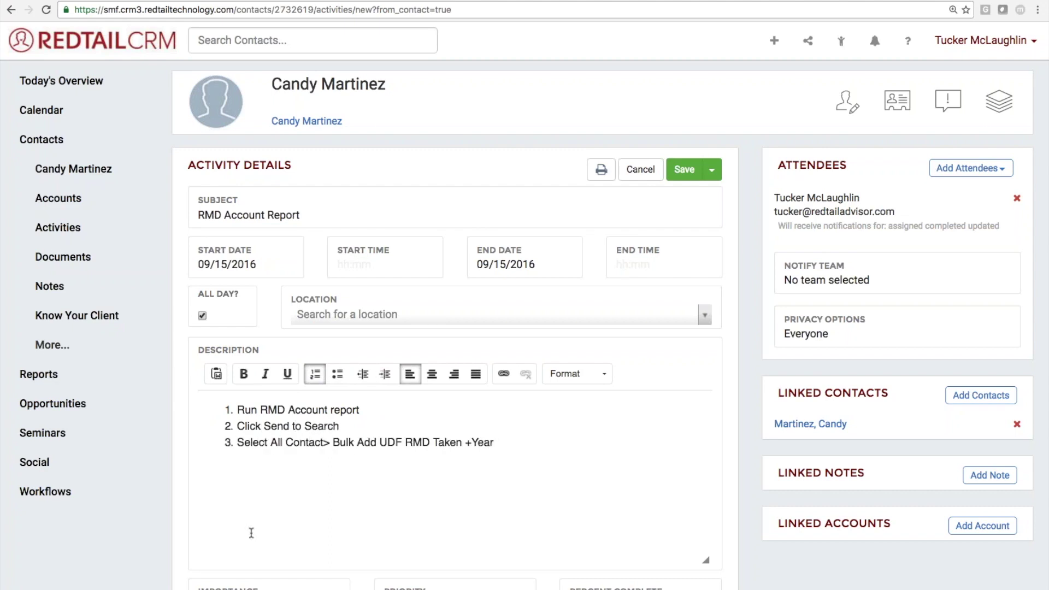
Insert "Add in UDF RMD Taken + Year" as the first numbered item of the description
left_click(236, 410)
key("Return")
left_click(239, 408)
type("Add in UDF RMD Taken + Year")
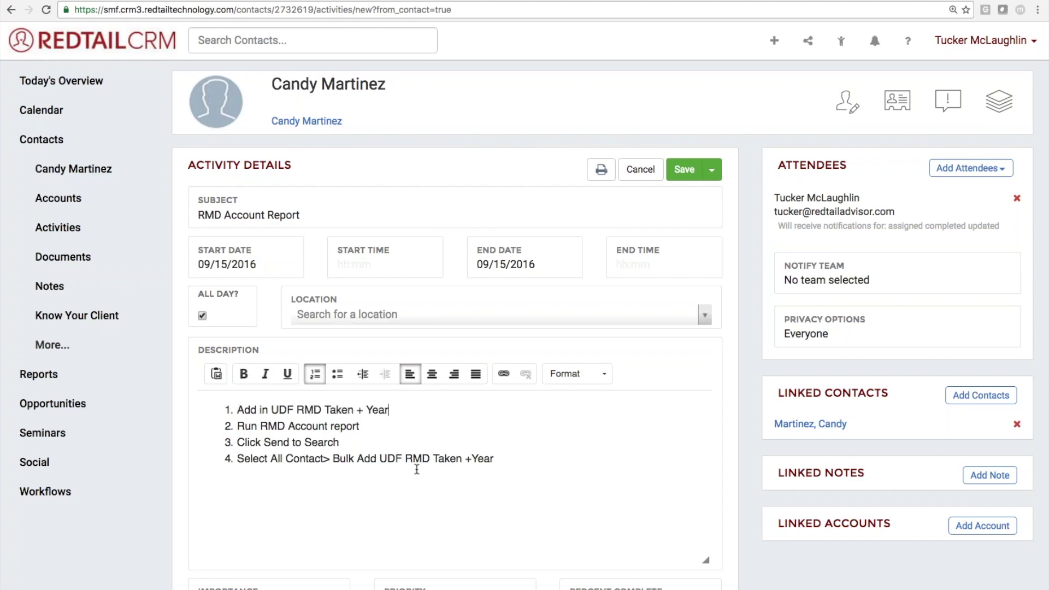
Append "set to No" to the last numbered item and review the listed instructions
left_click(510, 455)
type("set to No")
left_click_drag(602, 453, 236, 408)
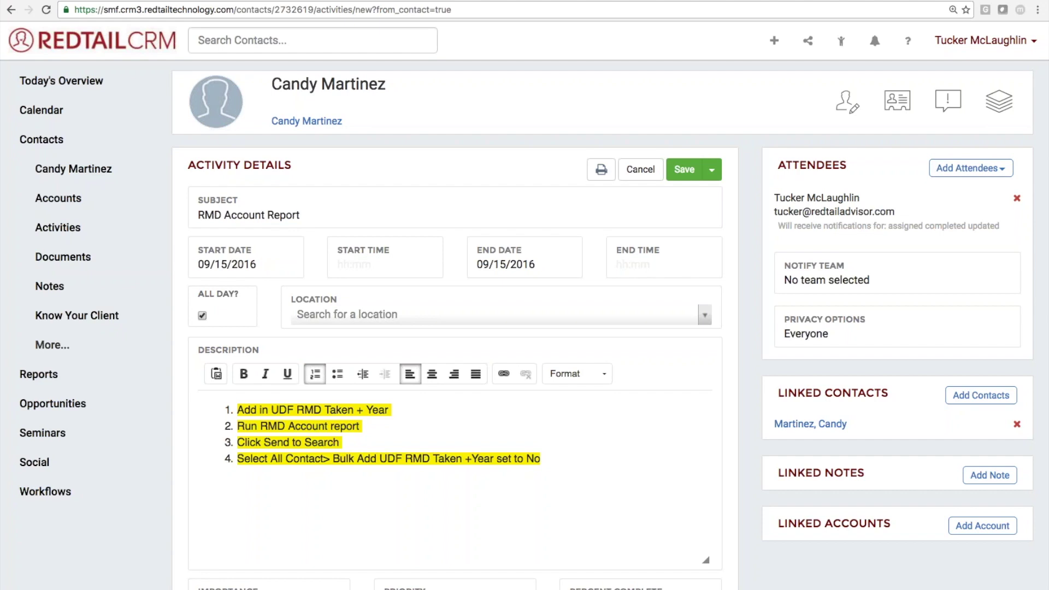
left_click(391, 470)
double_click(317, 425)
double_click(328, 441)
triple_click(328, 441)
double_click(387, 458)
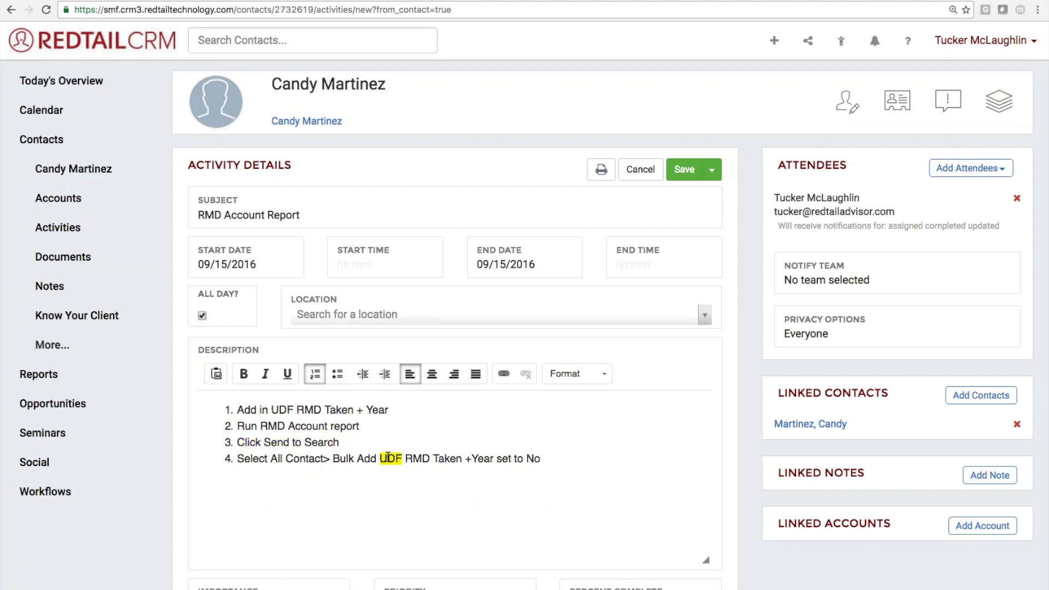
Make the RMD Account Report activity repeat yearly, every 1 year
scroll(387, 458, "down", 4)
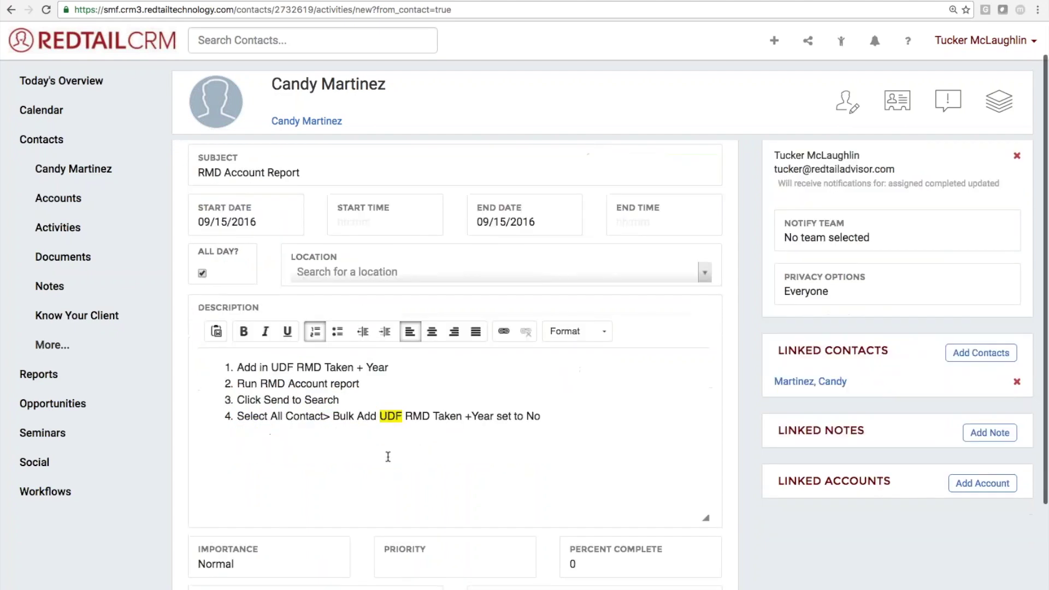
double_click(494, 506)
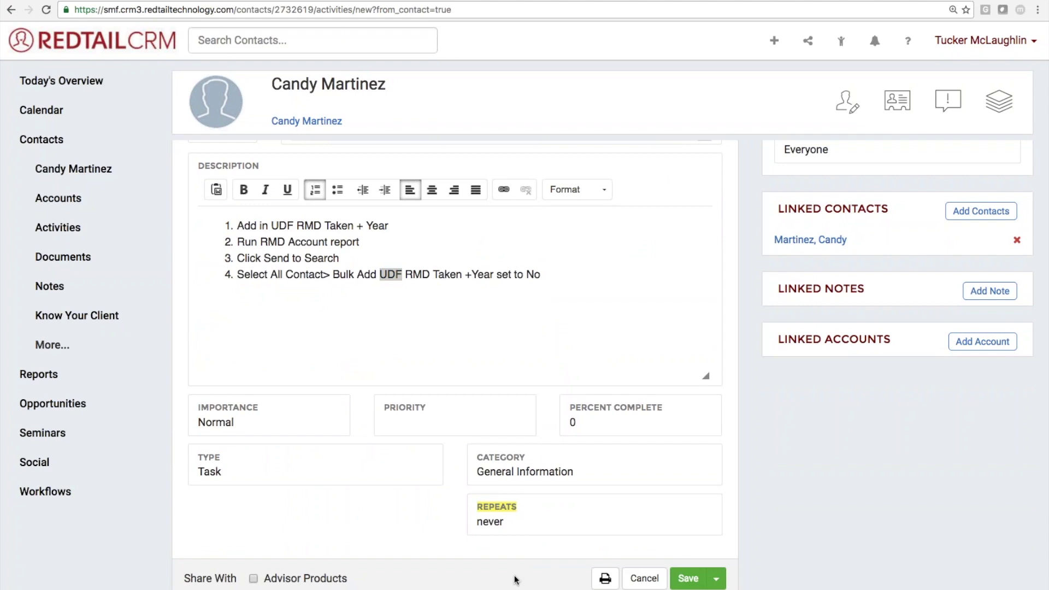
key("y")
scroll(419, 521, "down", 2)
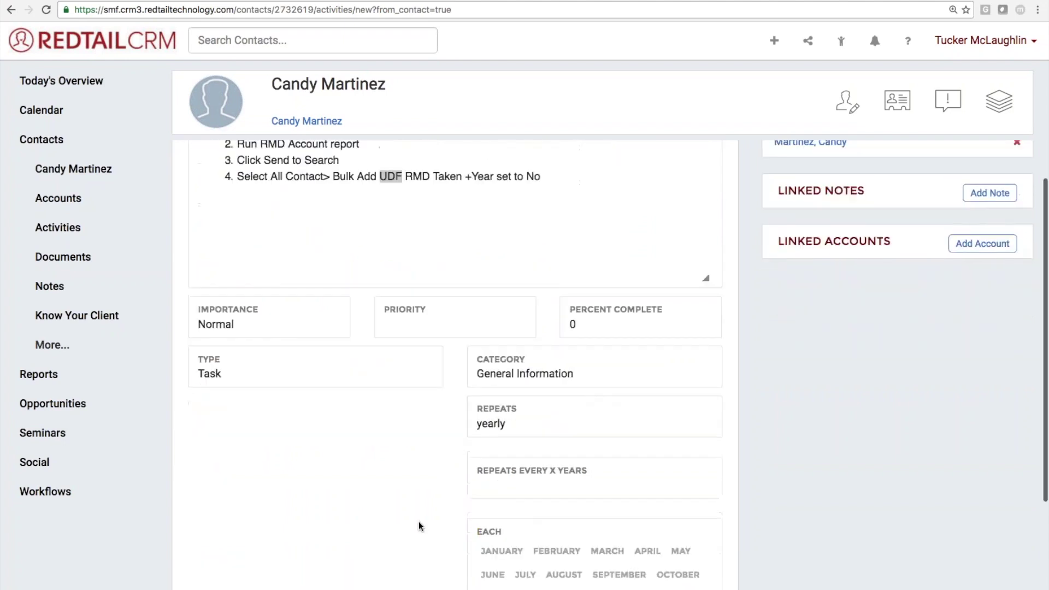
scroll(418, 521, "down", 2)
left_click(538, 399)
type("1")
Set the yearly recurrence to fall each January on the first Wednesday
scroll(447, 437, "down", 2)
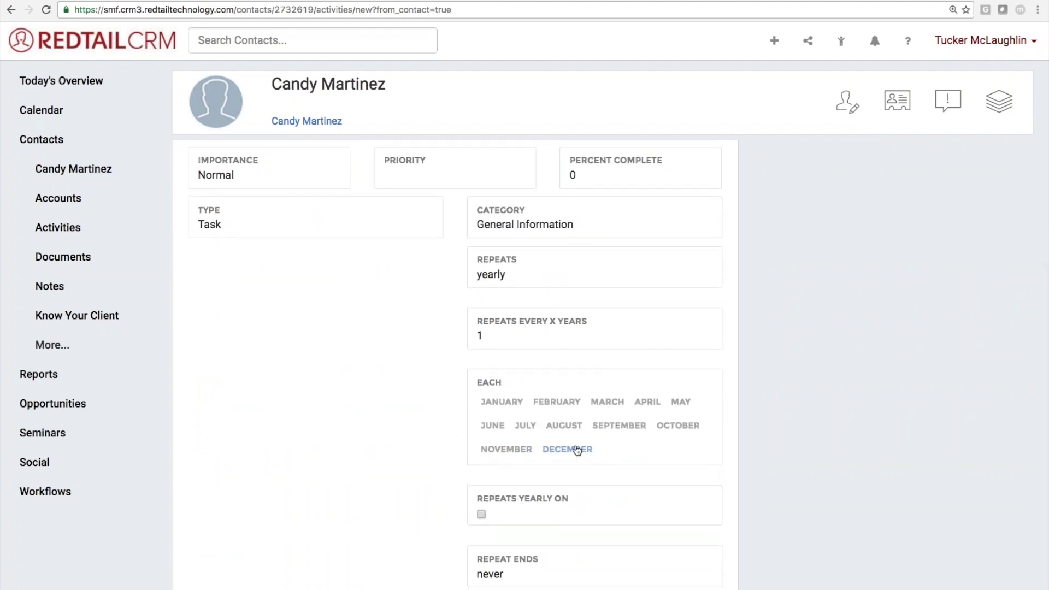
left_click(510, 404)
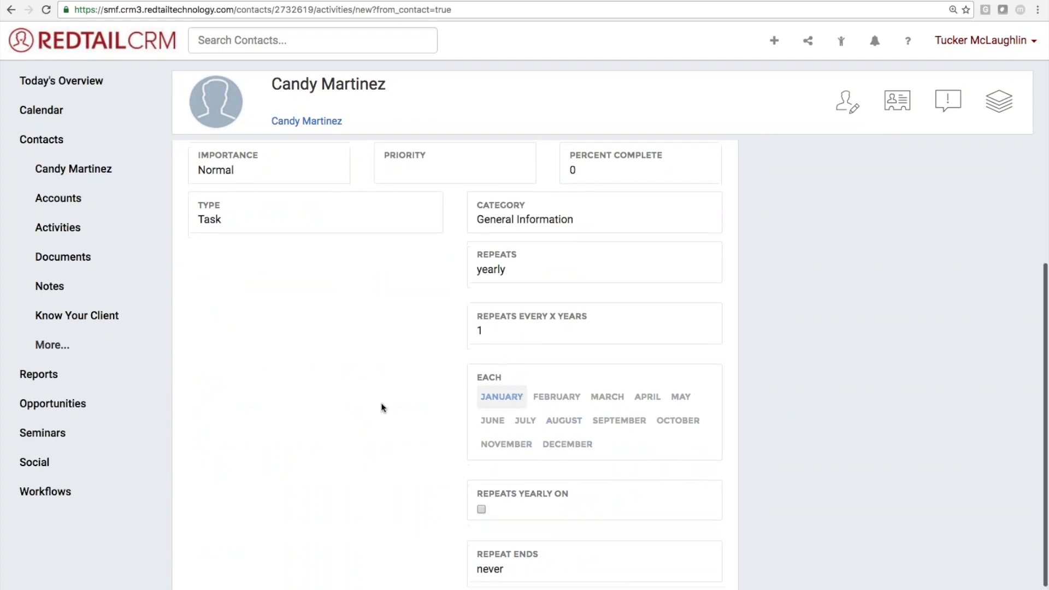
scroll(381, 406, "down", 1)
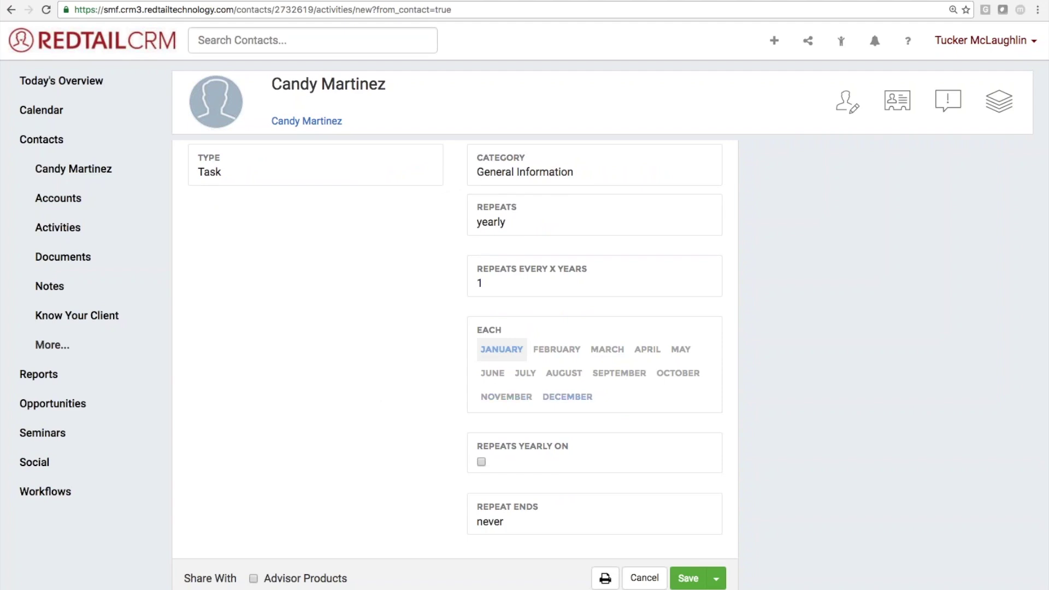
left_click(481, 461)
scroll(489, 492, "down", 2)
left_click(494, 398)
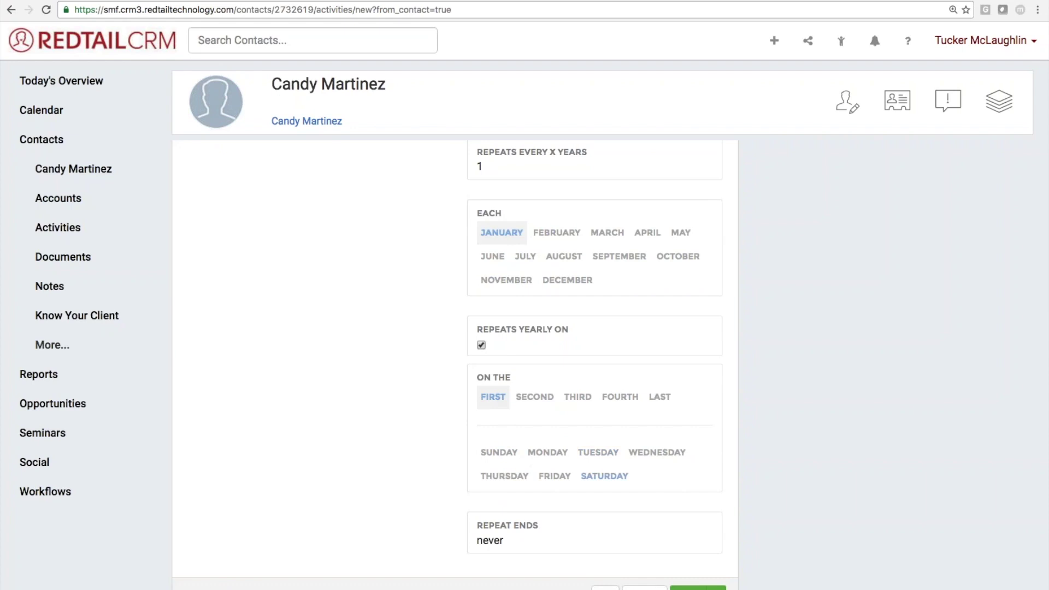
left_click(628, 462)
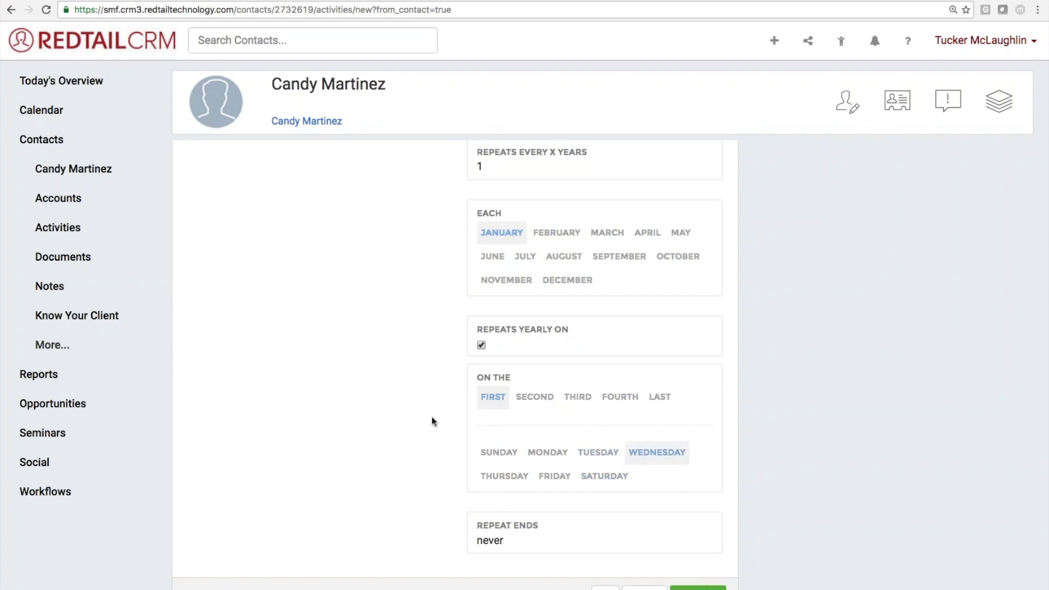
Set the recurrence to end on 01/31/2020
scroll(432, 418, "down", 1)
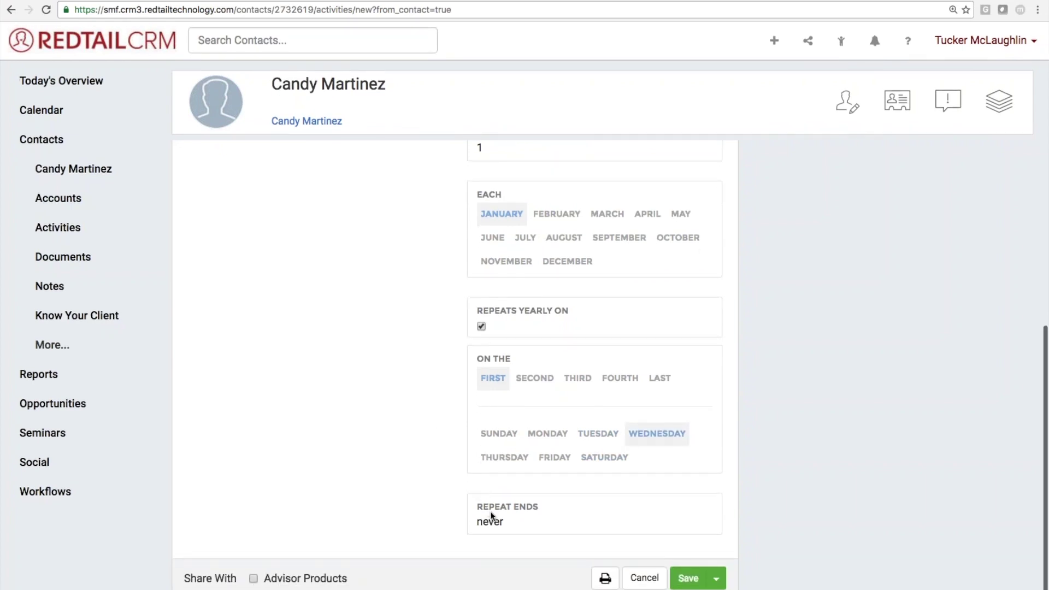
left_click(510, 527)
left_click(519, 536)
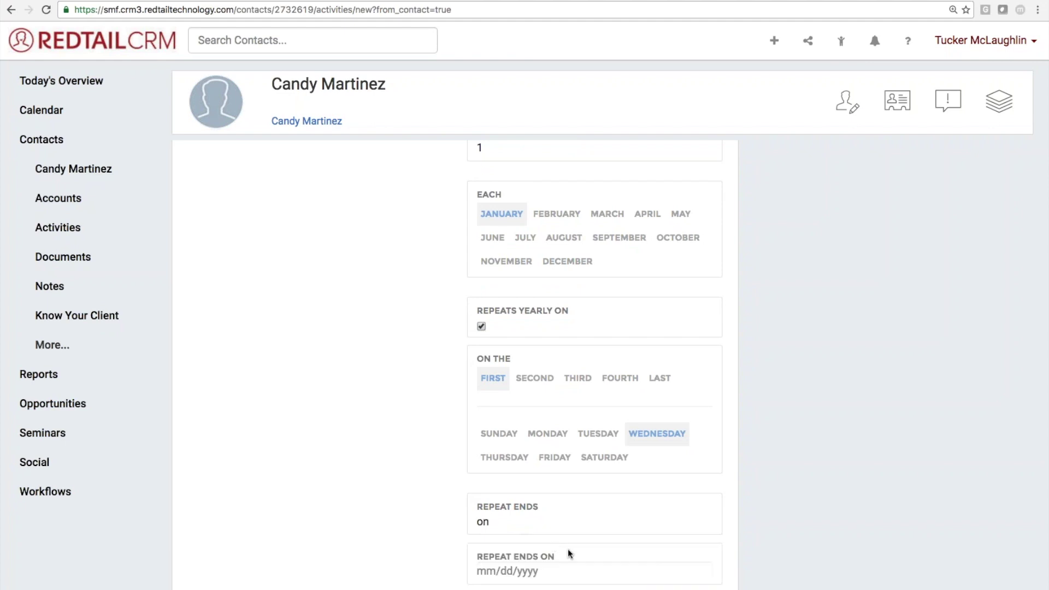
left_click(568, 548)
left_click(585, 372)
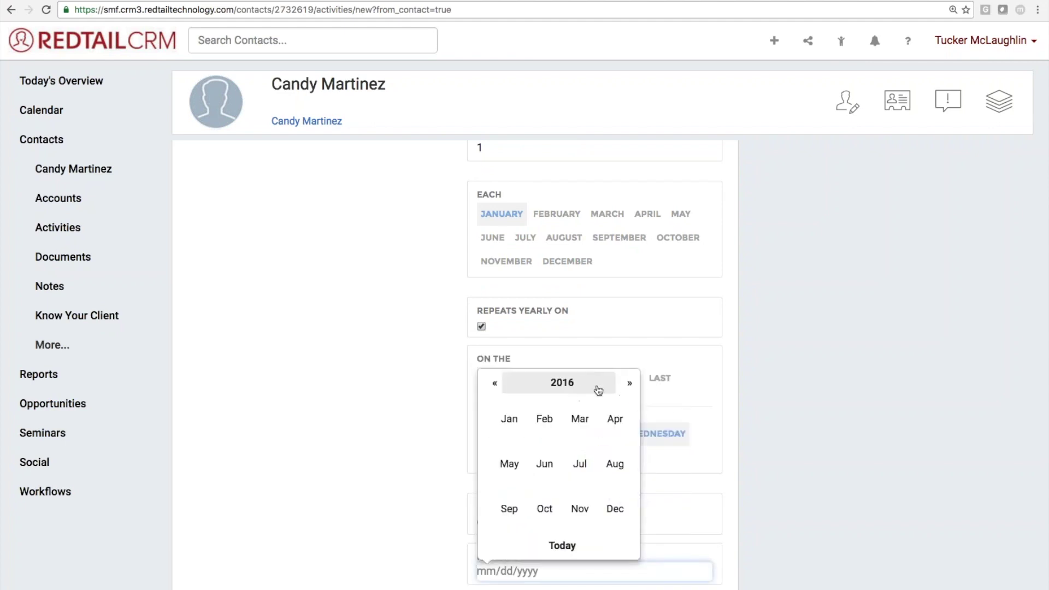
left_click(597, 389)
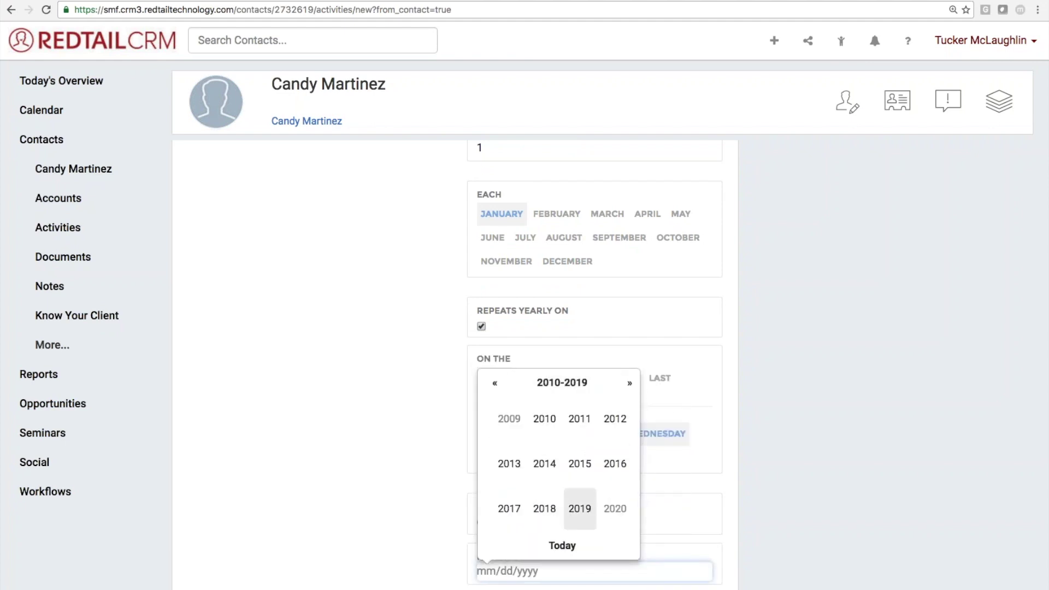
left_click(616, 510)
left_click(509, 419)
left_click(638, 519)
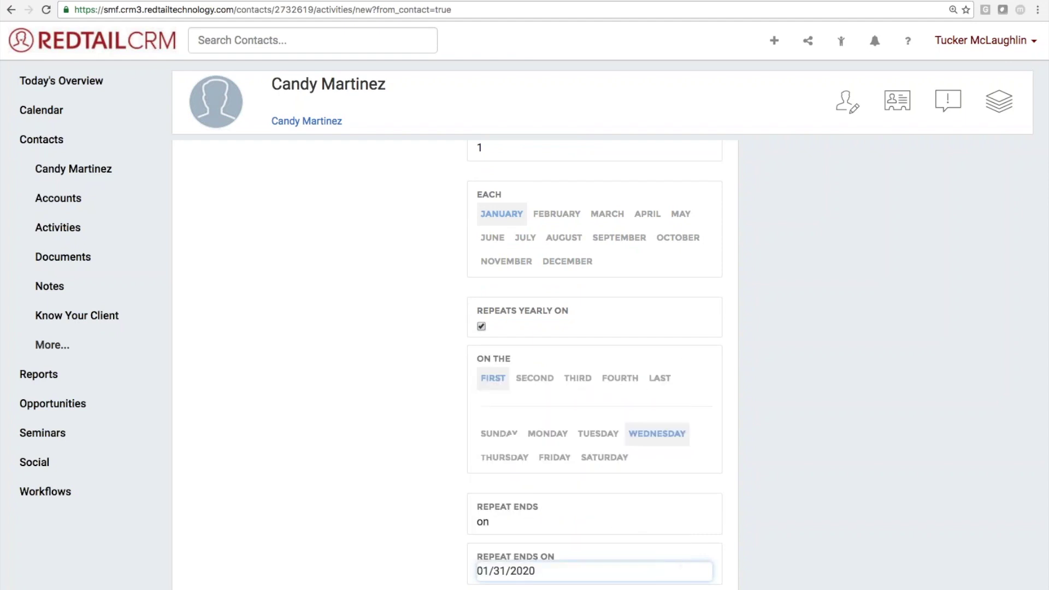
Save the RMD Account Report activity
scroll(401, 483, "up", 1)
scroll(401, 483, "up", 10)
left_click(676, 169)
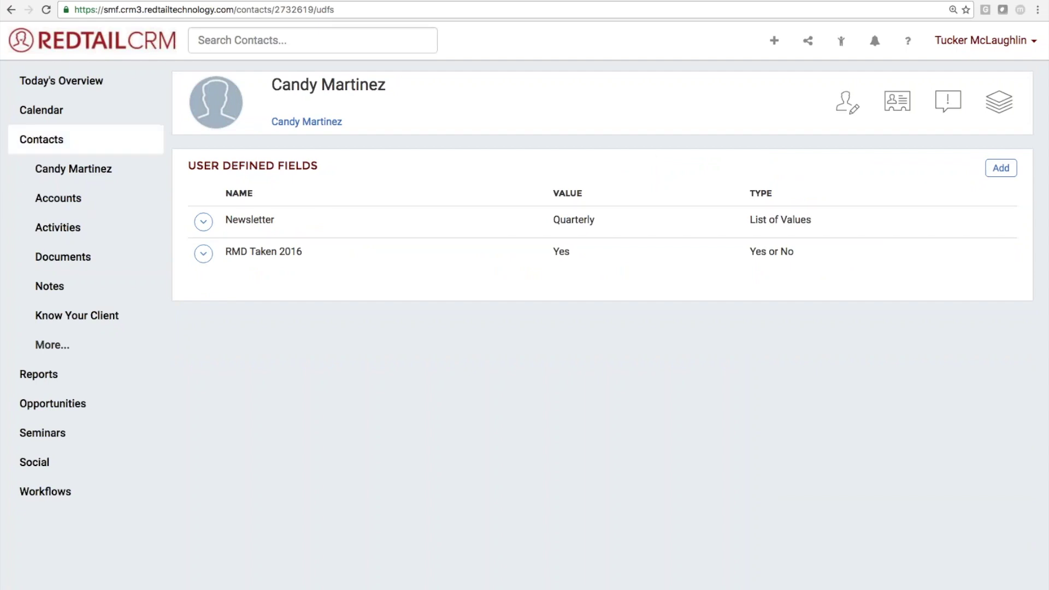
Open the Accounts By RMD report
left_click(46, 379)
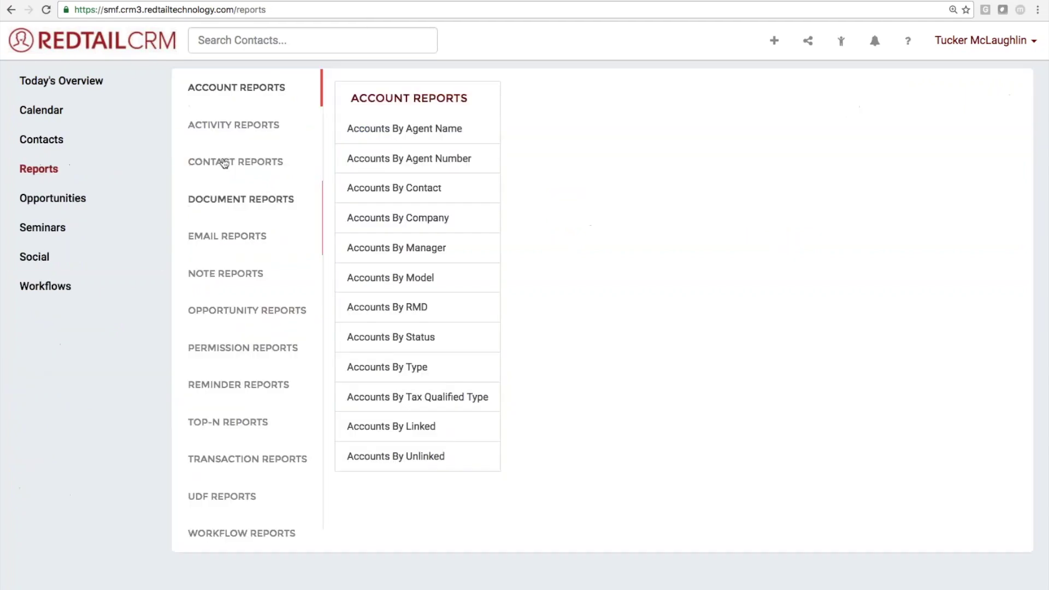
left_click(391, 307)
left_click_drag(304, 133, 184, 130)
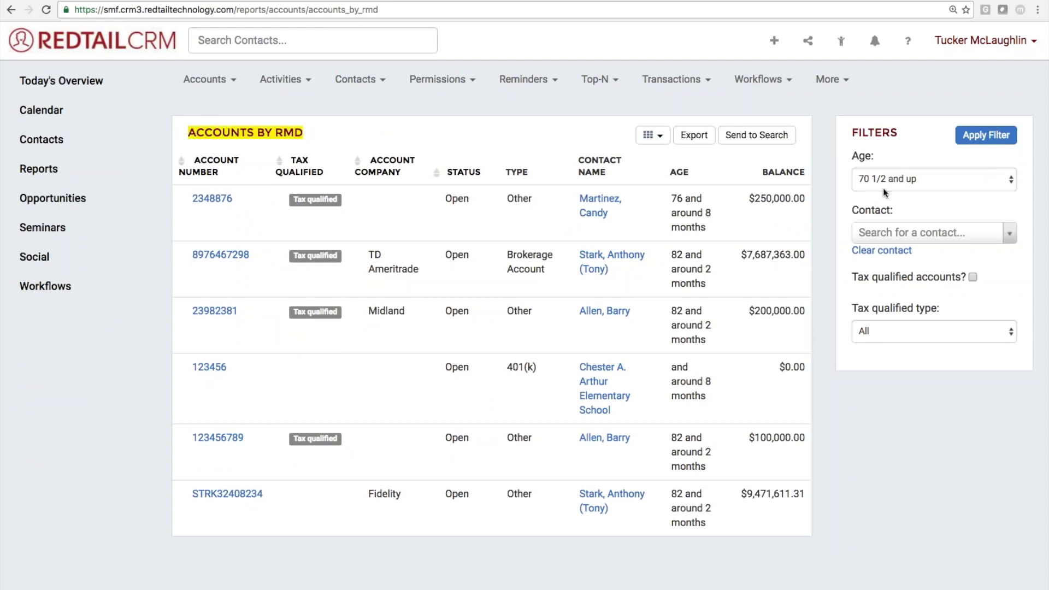
Filter the report to tax qualified accounts for ages 70 1/2 and up and send the results to the contact search
left_click(972, 277)
left_click(989, 138)
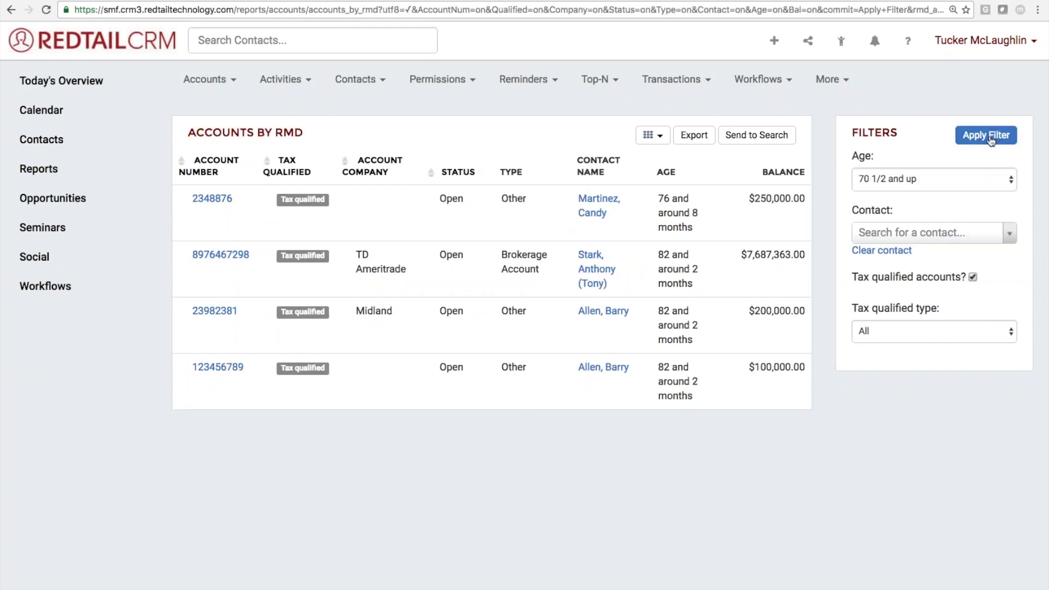
left_click(785, 138)
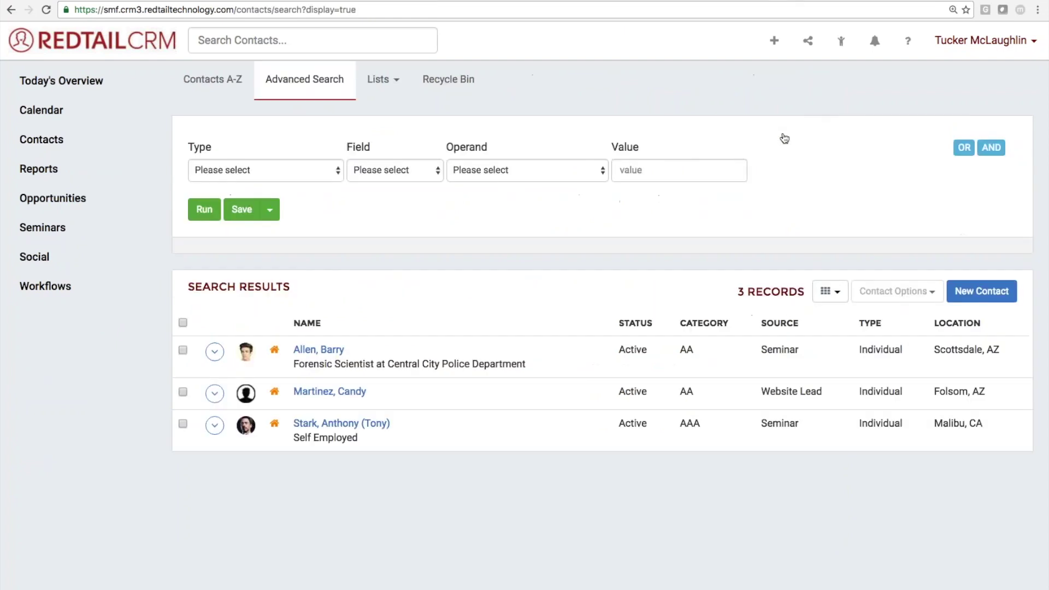